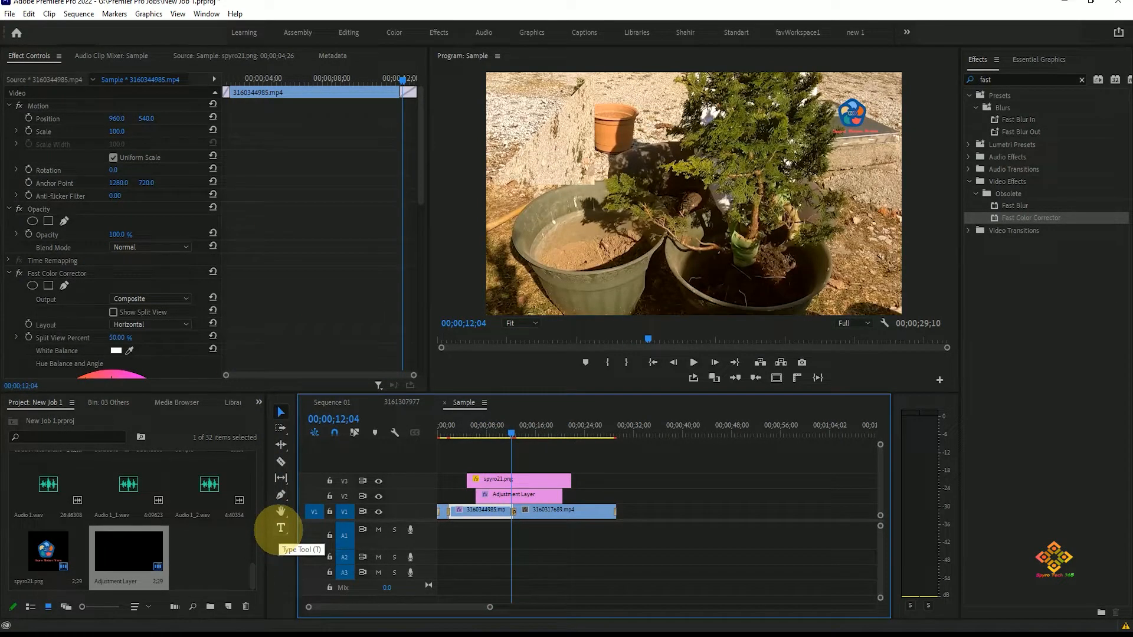
pyautogui.click(630, 160)
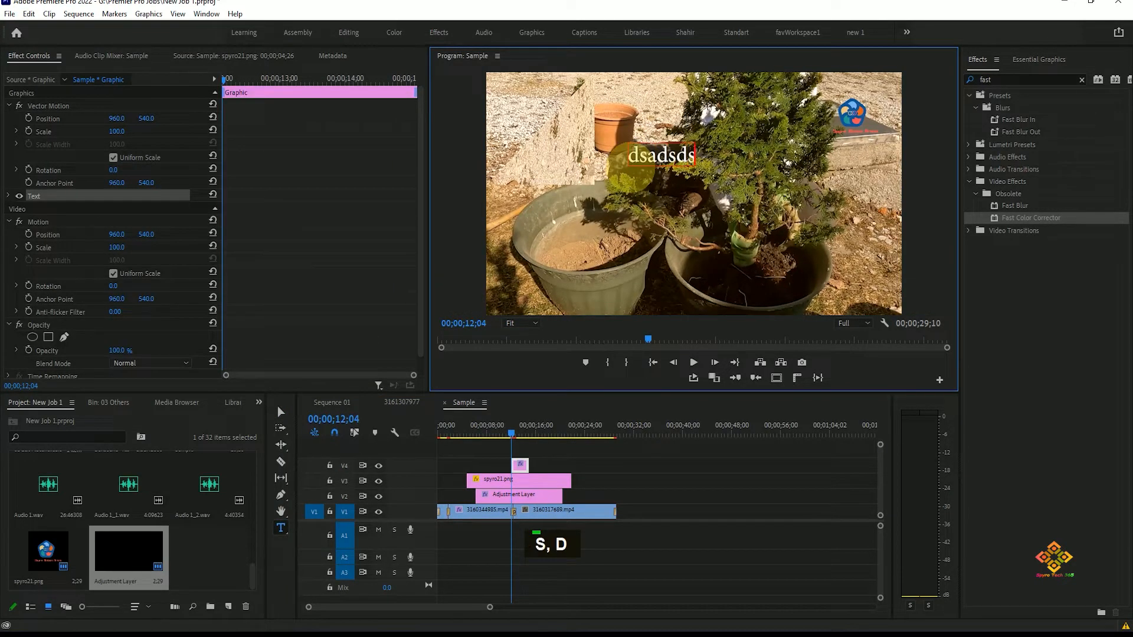
pyautogui.press('BackSpace')
pyautogui.press('BackSpace')
pyautogui.press('BackSpace')
pyautogui.press('BackSpace')
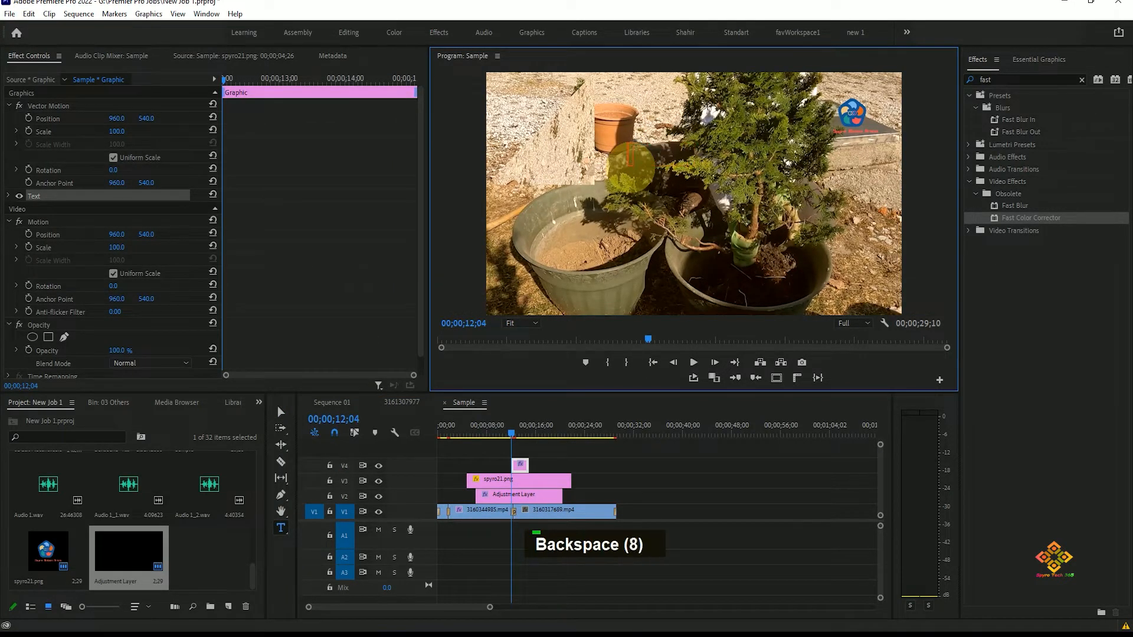
pyautogui.hotkey('ctrl', 'z')
pyautogui.hotkey('ctrl', 'z')
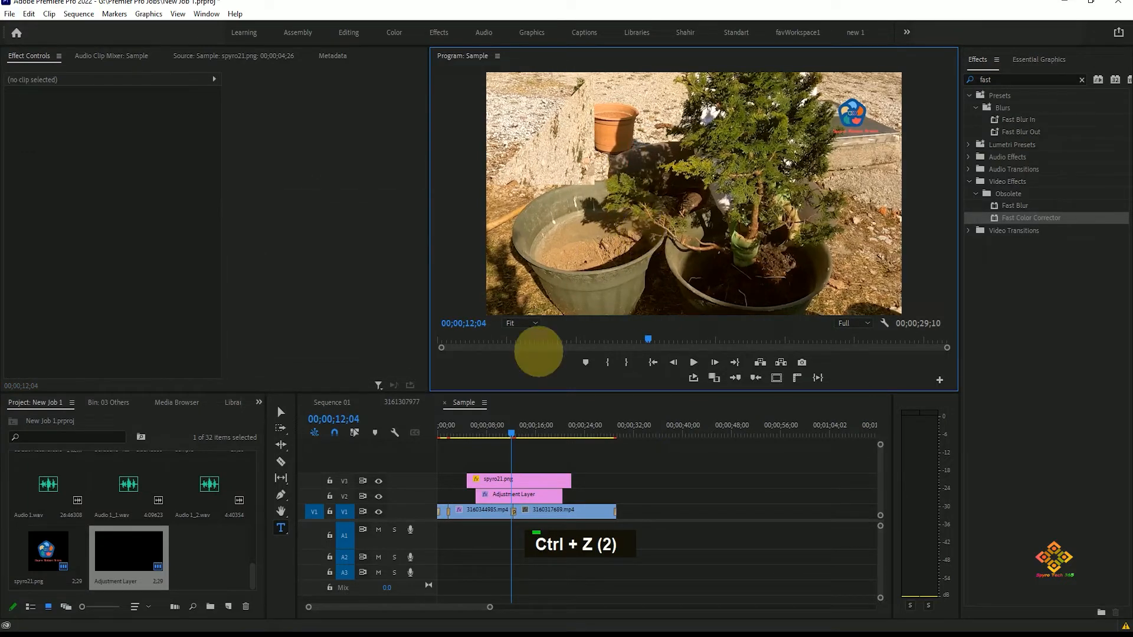
# Step: Move the playhead to 00;00;09;19 and create a new 1920×1080 legacy title named Title 01
pyautogui.moveTo(512, 432); pyautogui.dragTo(485, 433)
pyautogui.click(9, 14)
pyautogui.moveTo(36, 28)
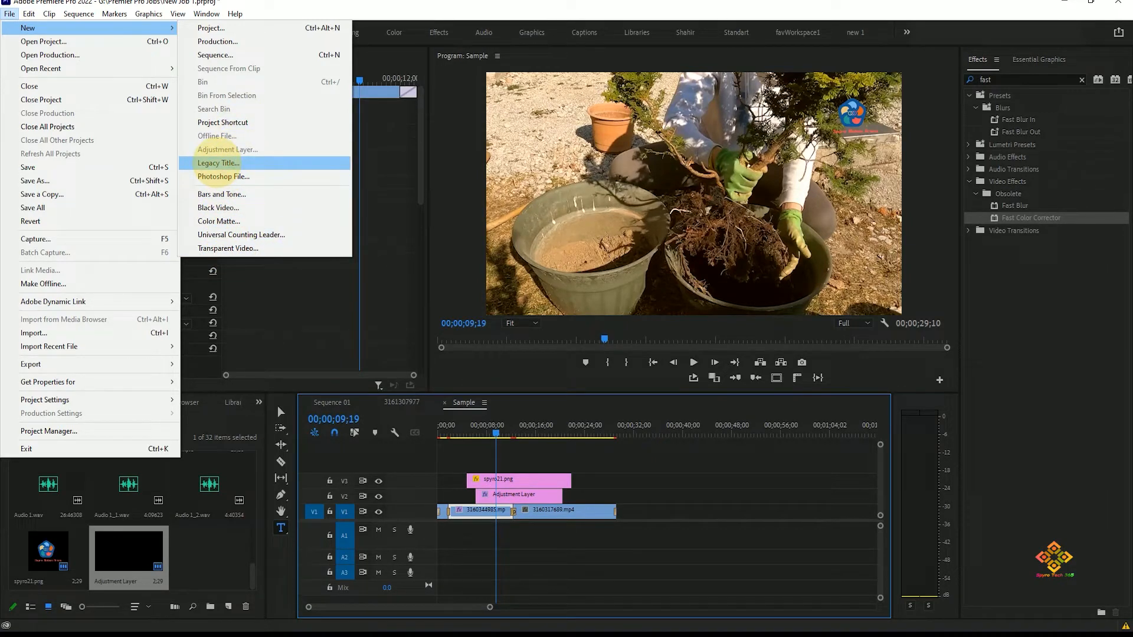
pyautogui.click(268, 161)
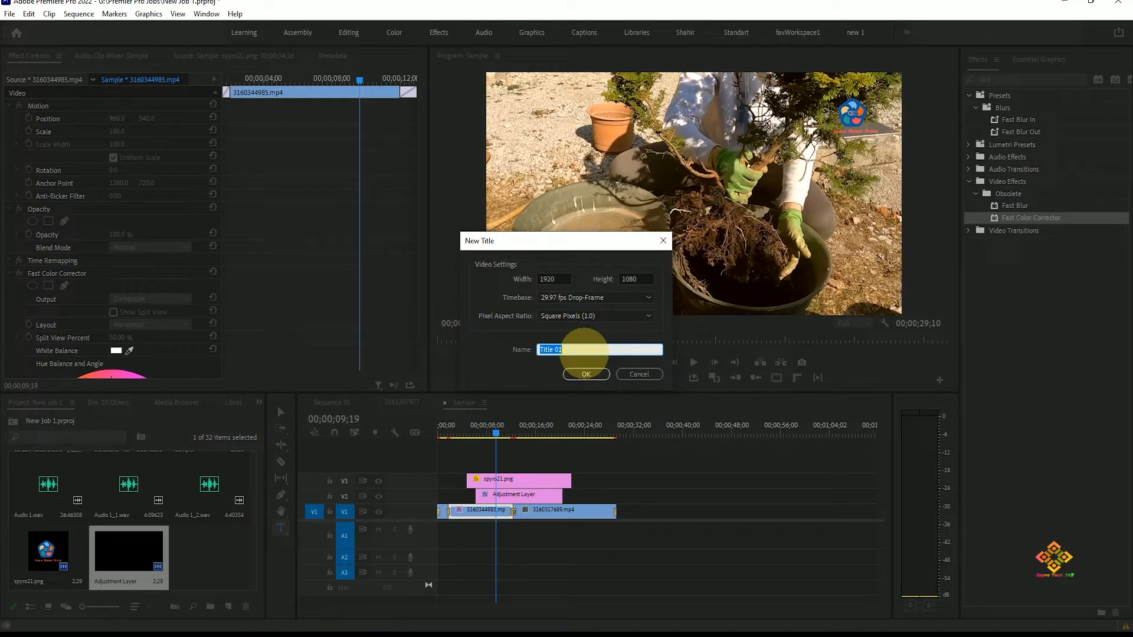
pyautogui.click(583, 348)
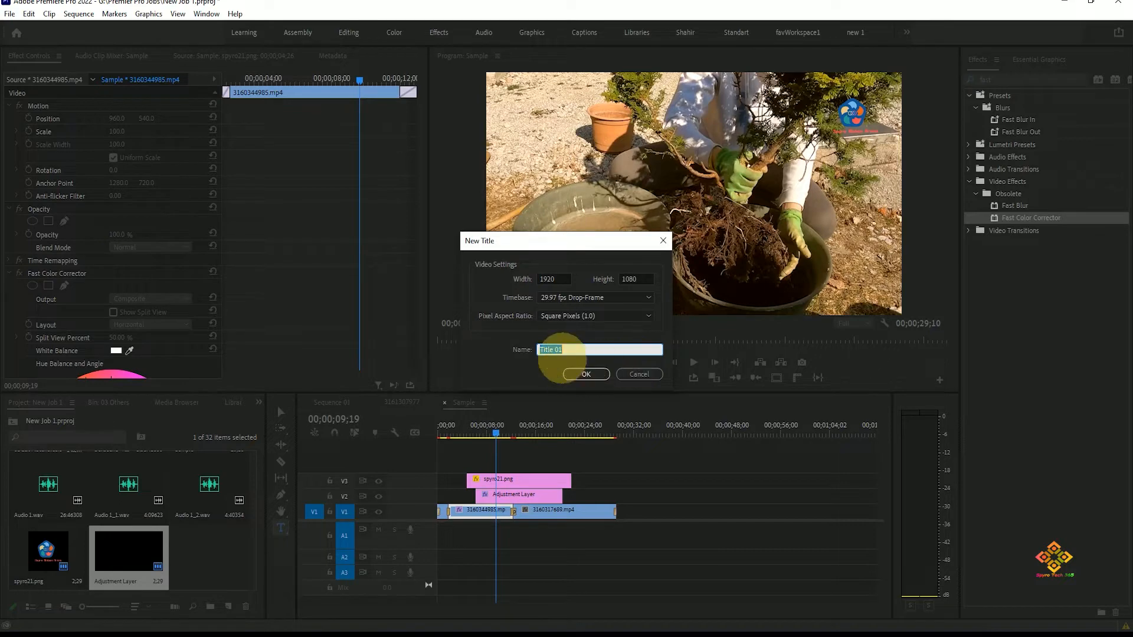
pyautogui.click(585, 374)
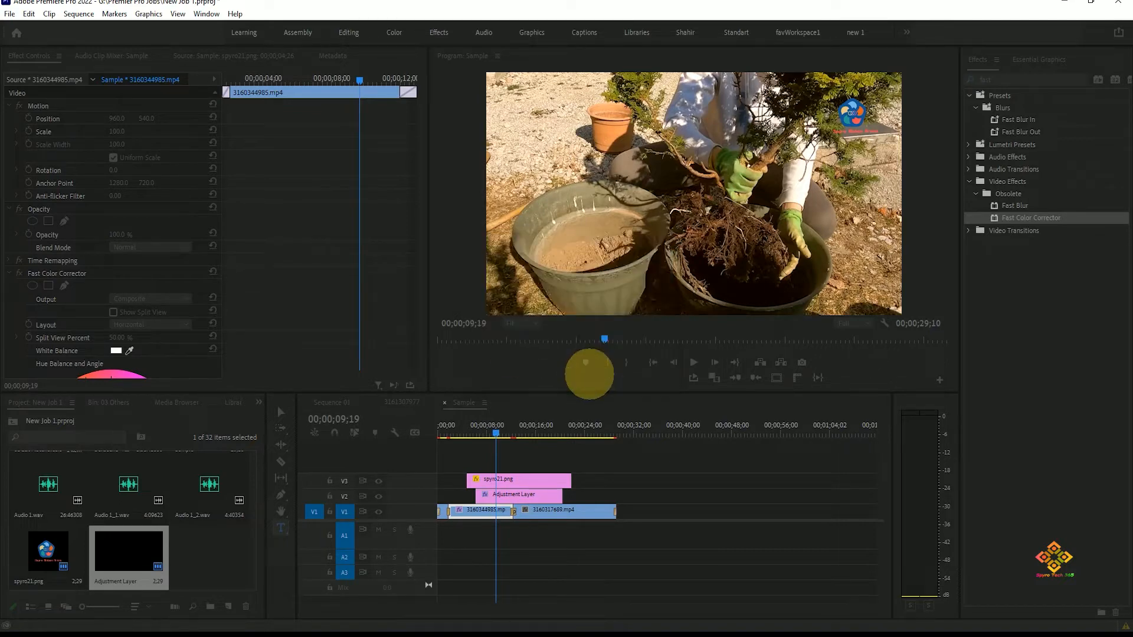
# Step: Reposition and enlarge the legacy title editor window
pyautogui.click(687, 370)
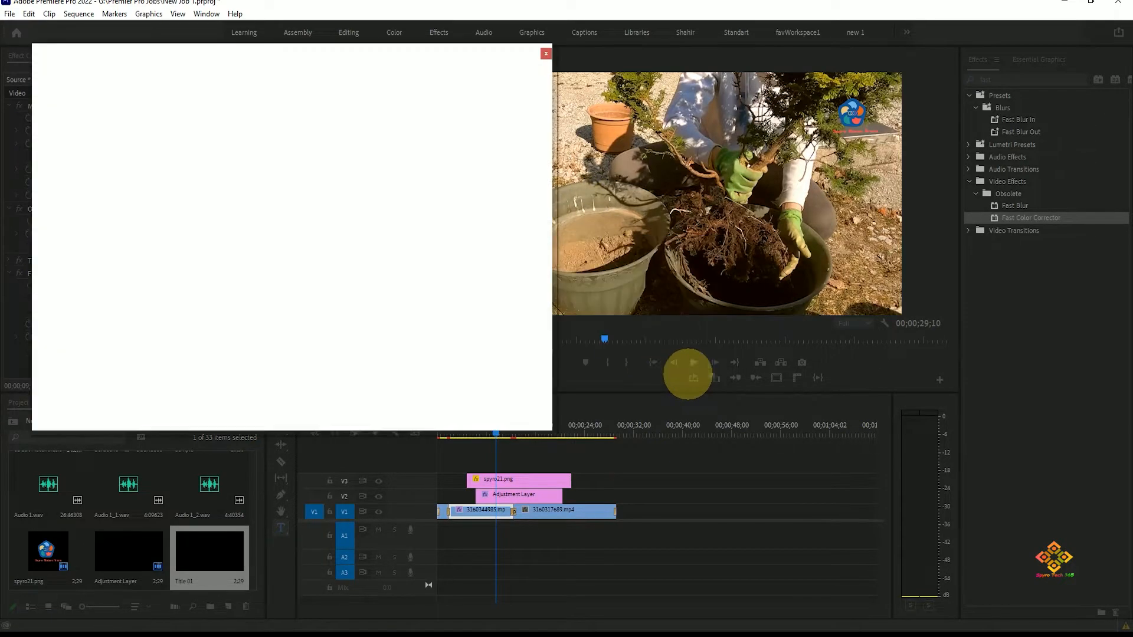
pyautogui.moveTo(478, 55); pyautogui.dragTo(619, 6)
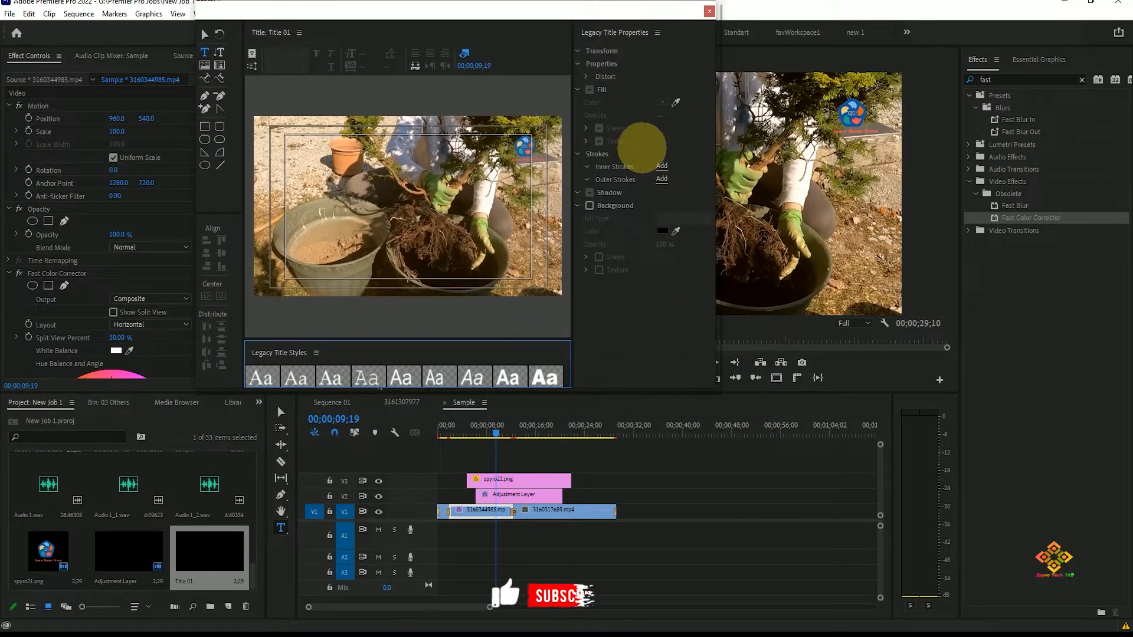
pyautogui.moveTo(721, 391); pyautogui.dragTo(867, 584)
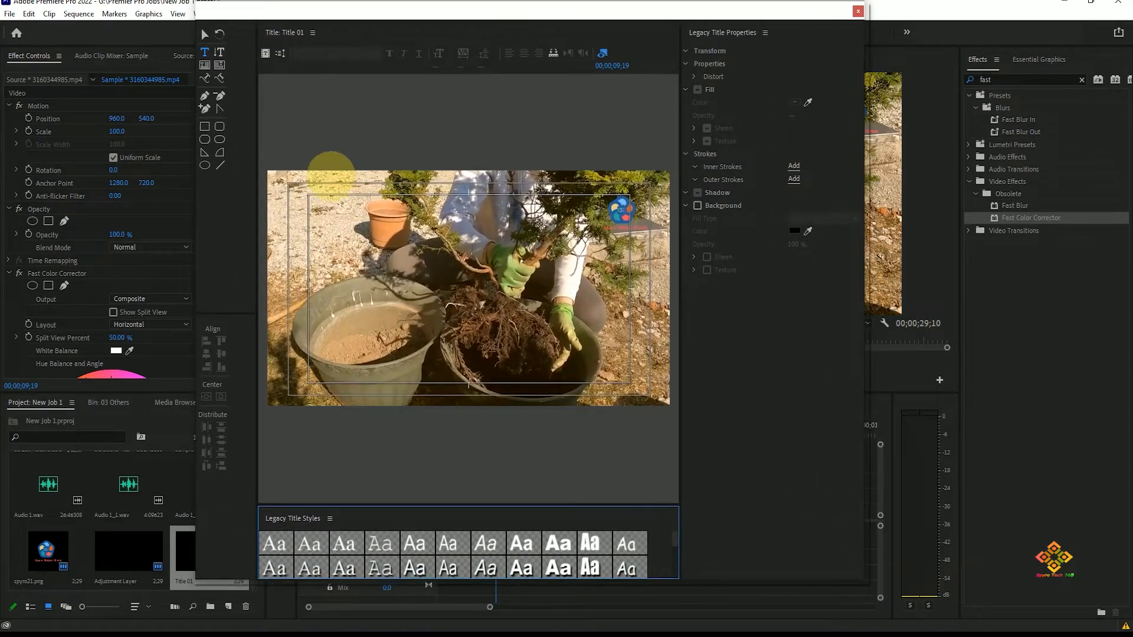
# Step: Place a text insertion point in the title frame with the Type tool and set the font family to Adobe Garamond Pro
pyautogui.click(204, 52)
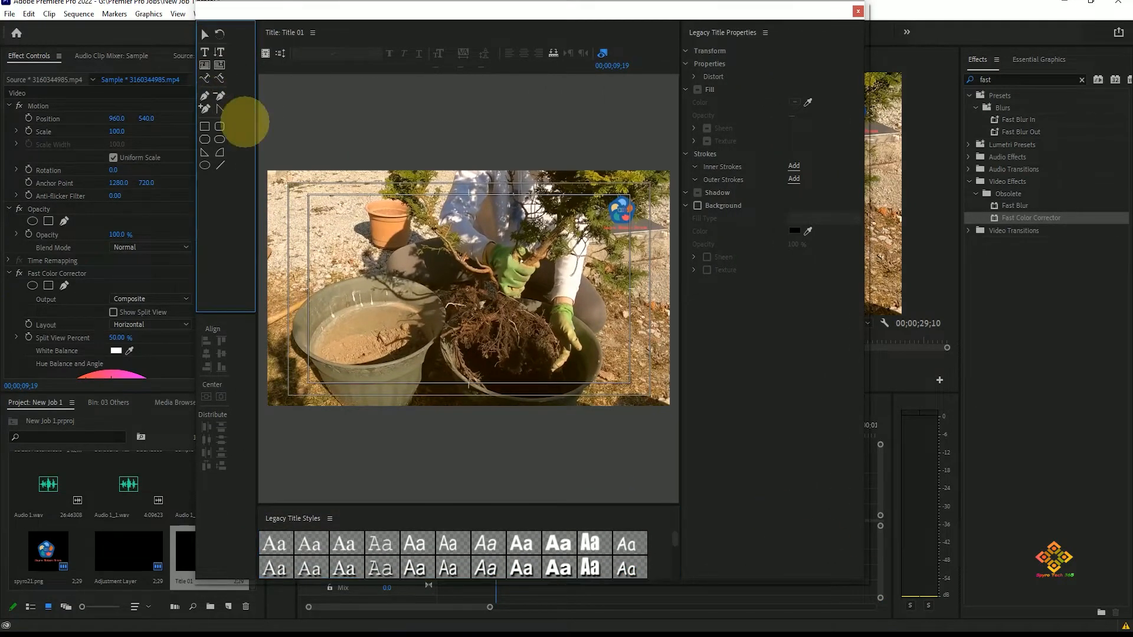
pyautogui.click(395, 259)
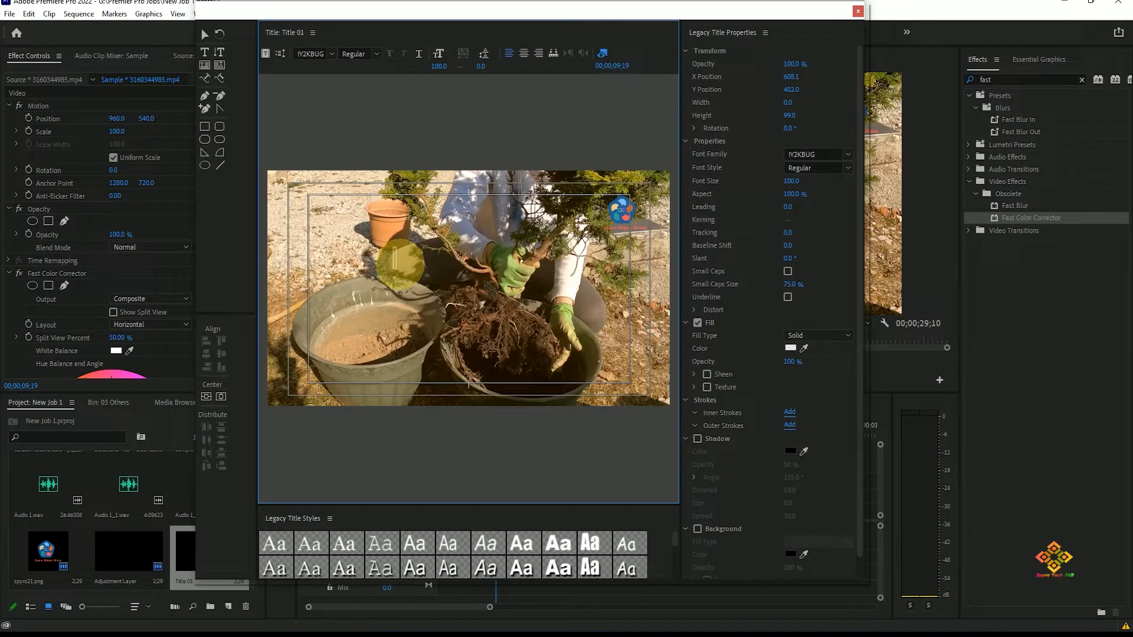
pyautogui.press('BackSpace')
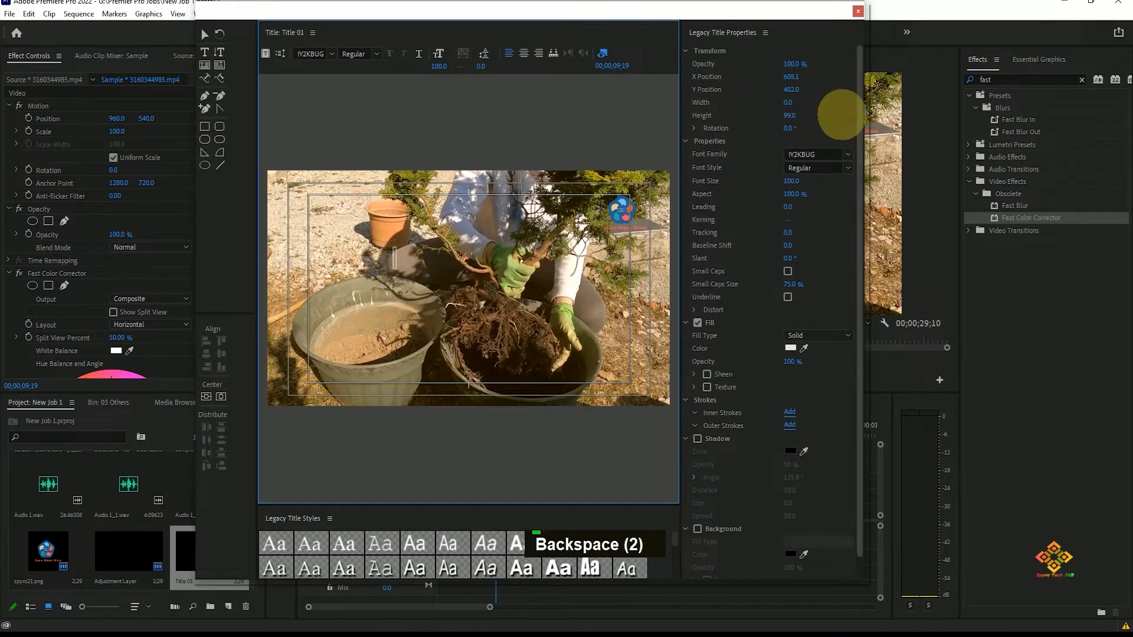
pyautogui.click(847, 154)
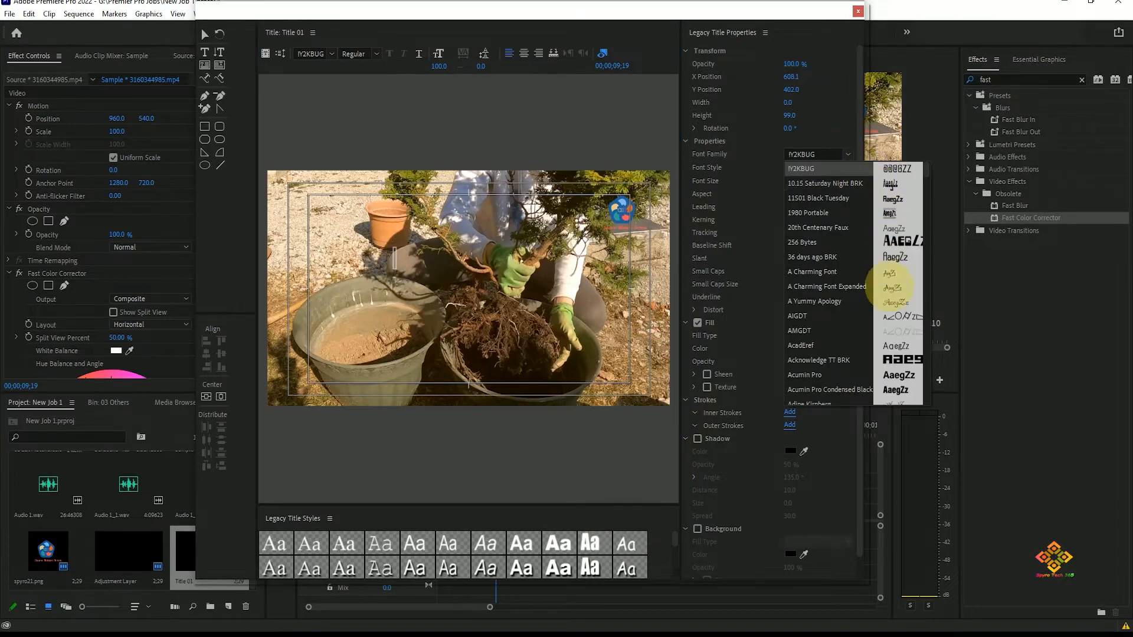
pyautogui.scroll(-5, 883, 356)
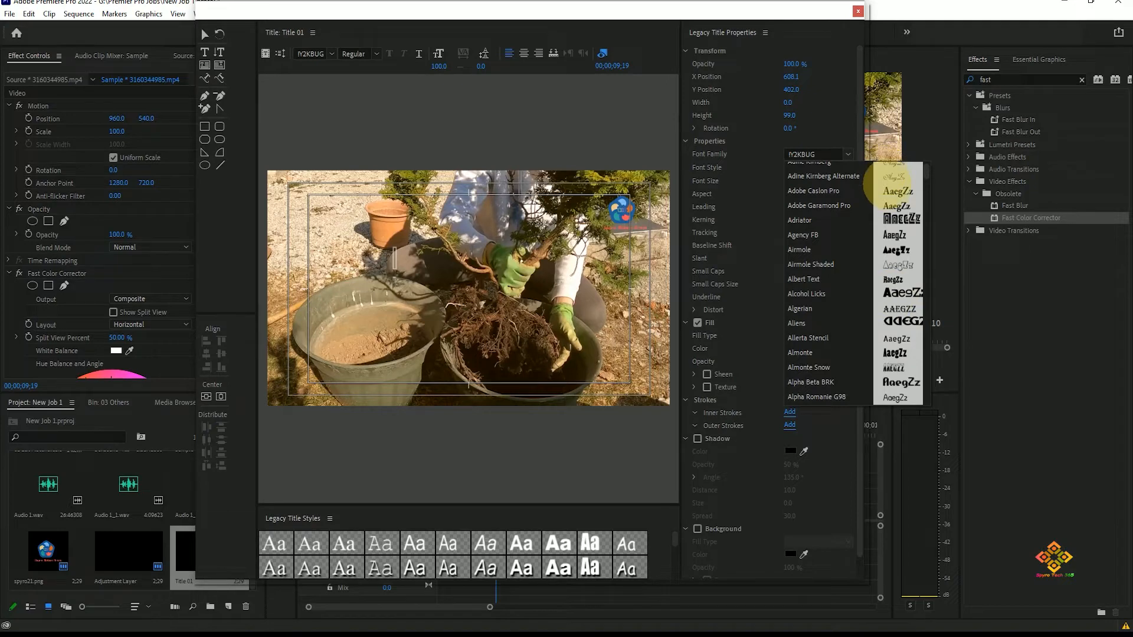
pyautogui.click(797, 206)
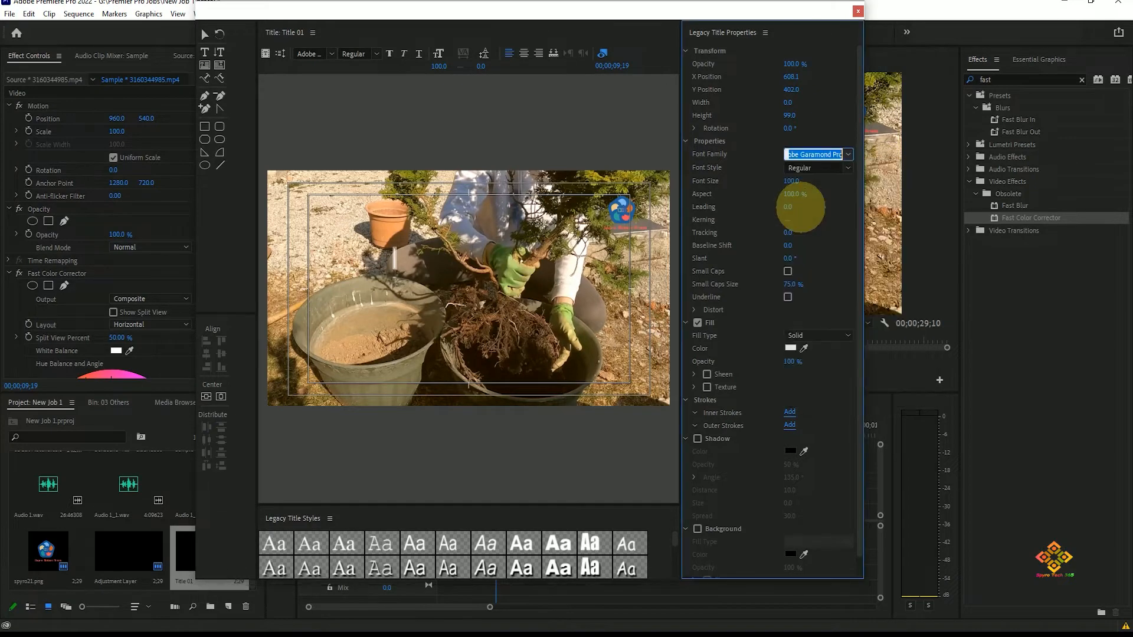
# Step: Enter the title text "A Girl Planting Tree" and make it bold
pyautogui.click(395, 259)
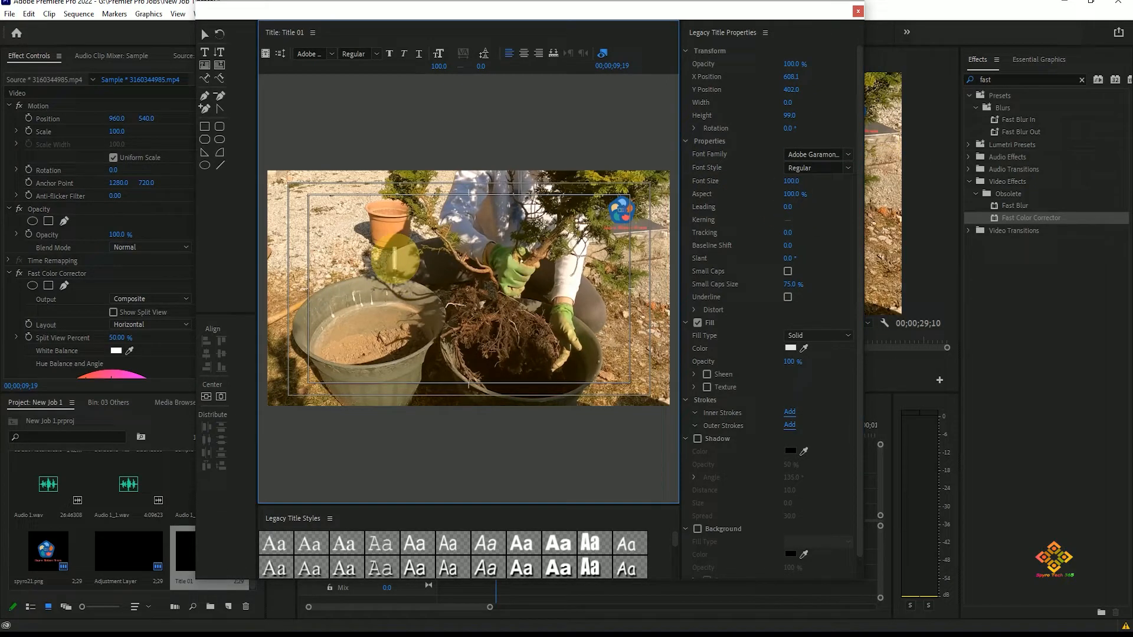
pyautogui.write('A Girl Planting Tree')
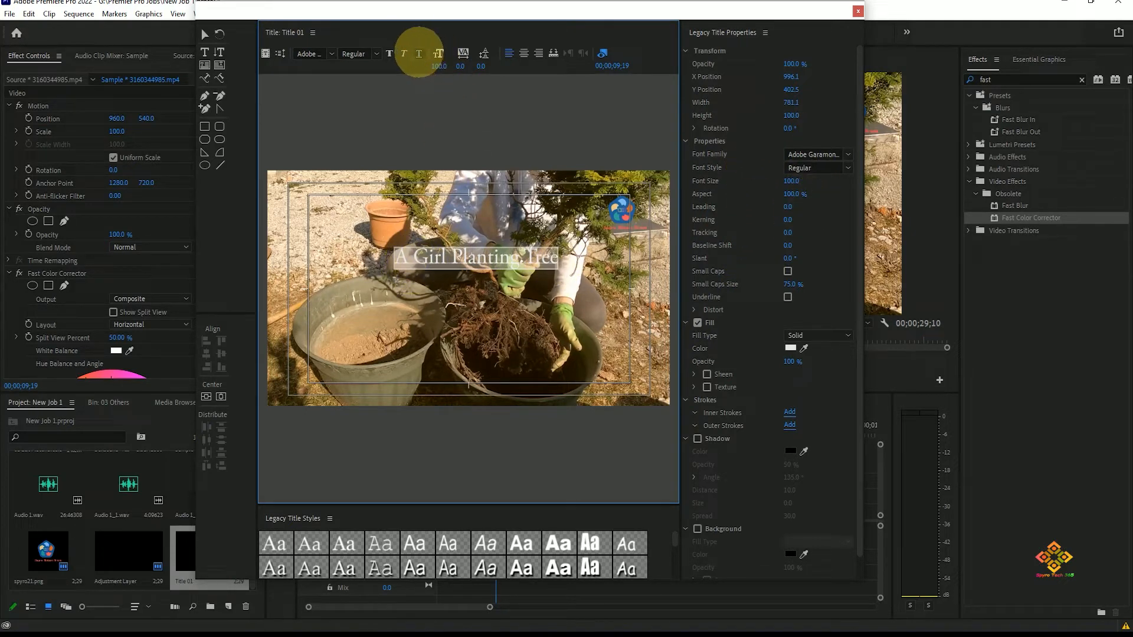
pyautogui.click(388, 54)
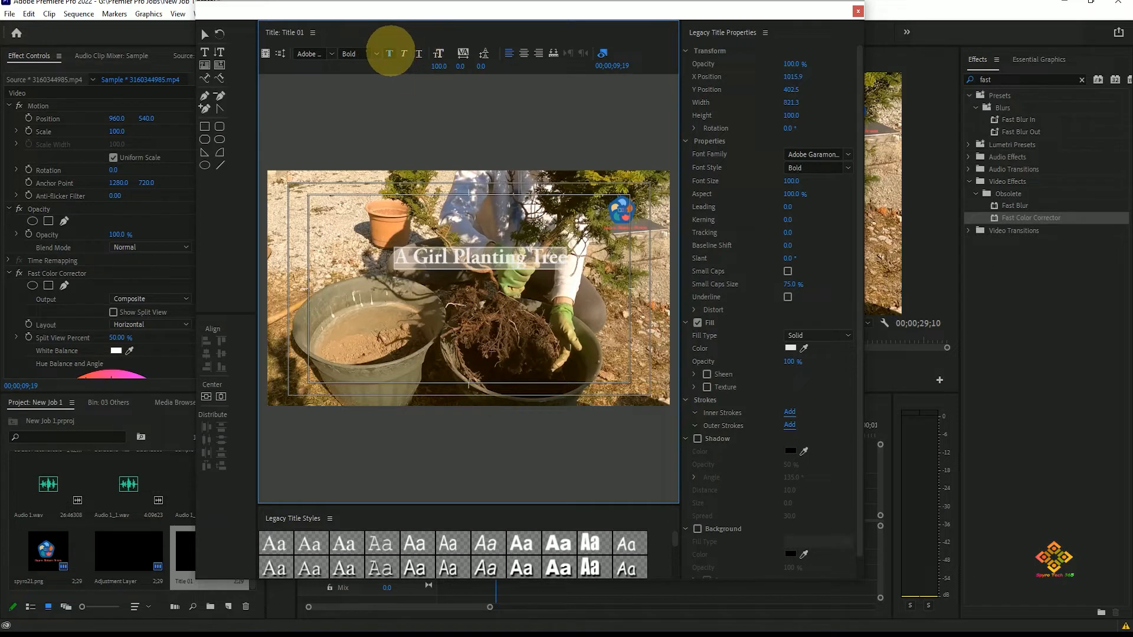
pyautogui.click(564, 314)
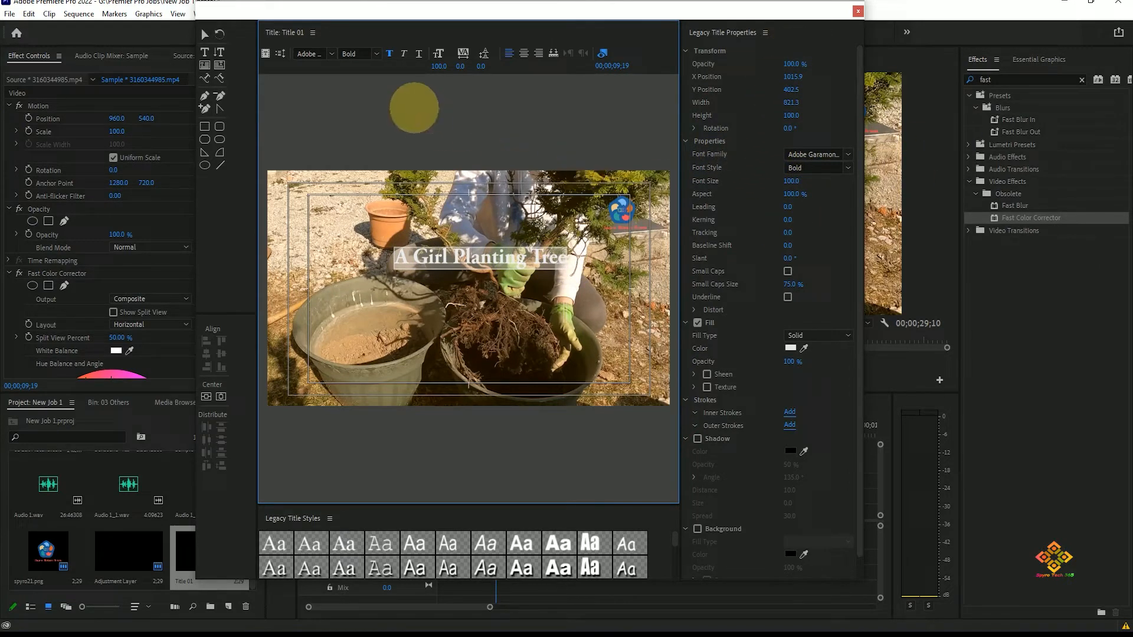
# Step: Apply the Arial Black hard drop shadow title style to the text after trying several other styles
pyautogui.scroll(-1, 823, 272)
pyautogui.scroll(1, 819, 276)
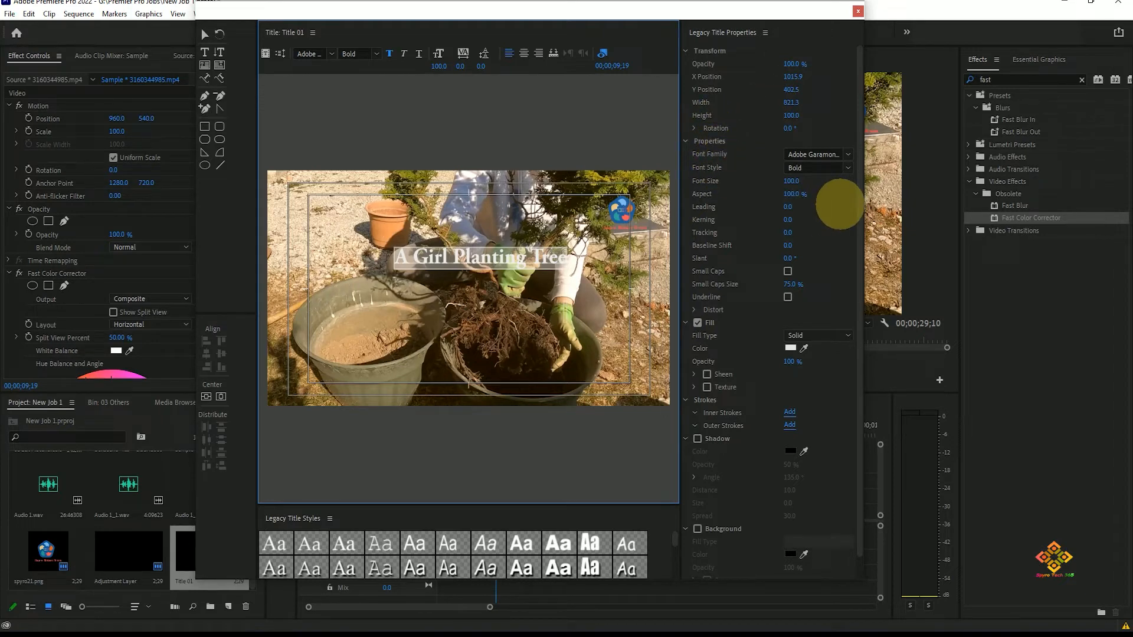
pyautogui.scroll(-1, 840, 204)
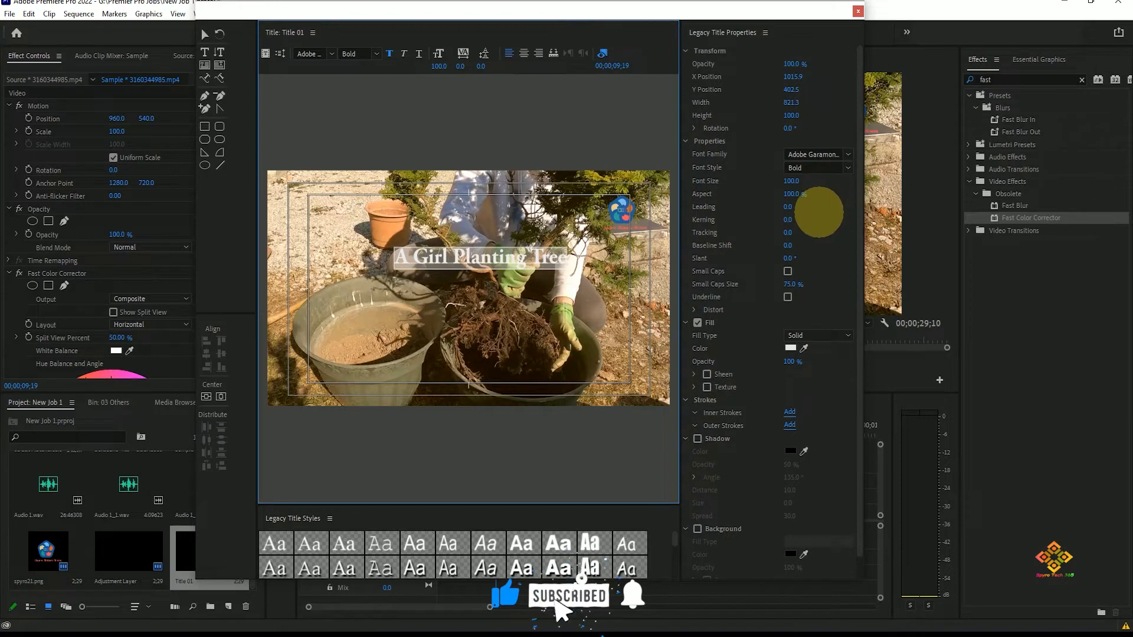
pyautogui.scroll(1, 802, 207)
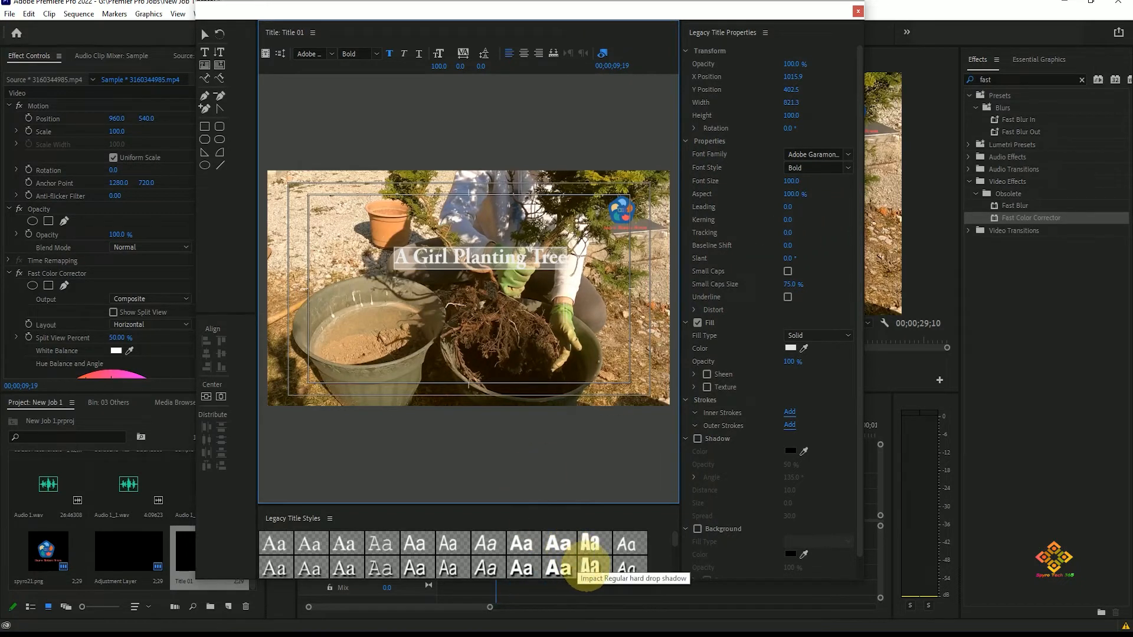
pyautogui.click(589, 567)
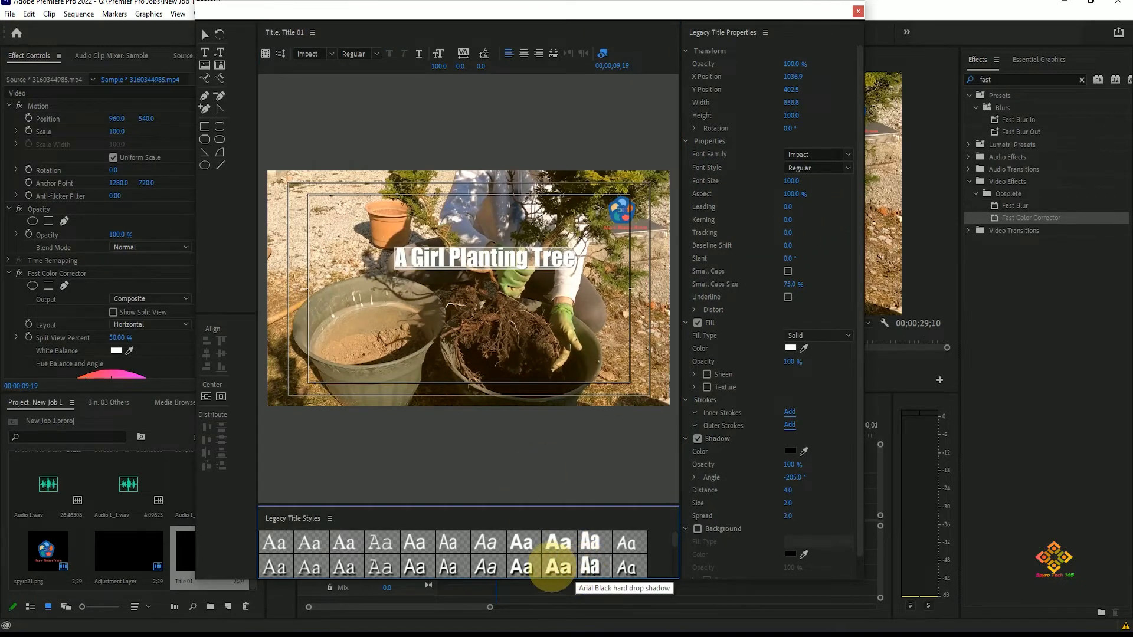
pyautogui.click(556, 567)
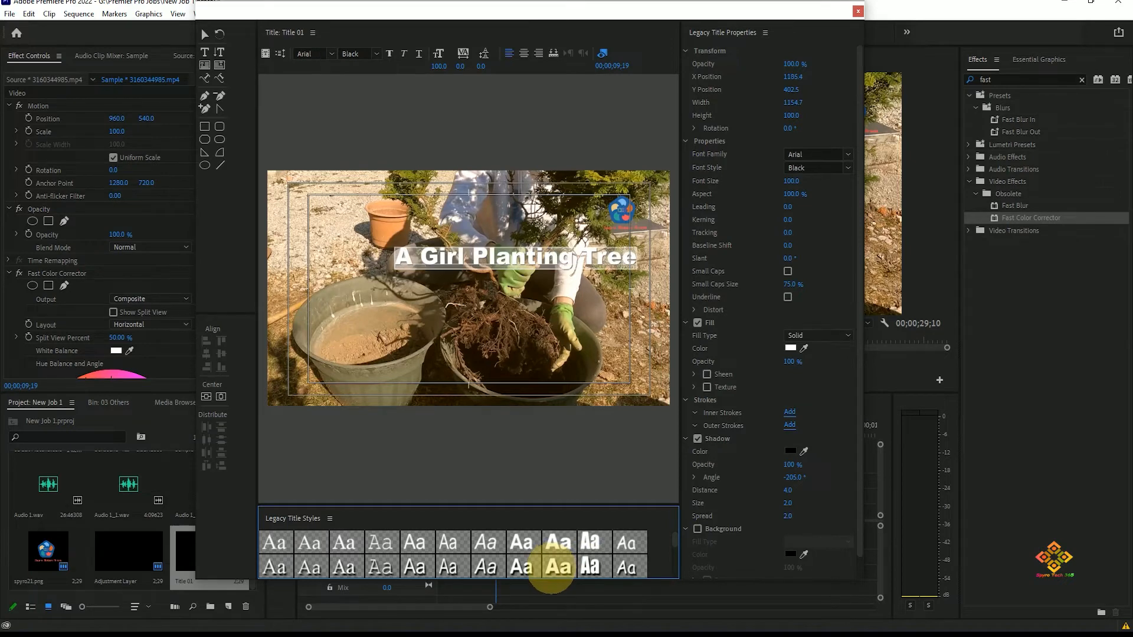
pyautogui.click(519, 567)
pyautogui.click(486, 567)
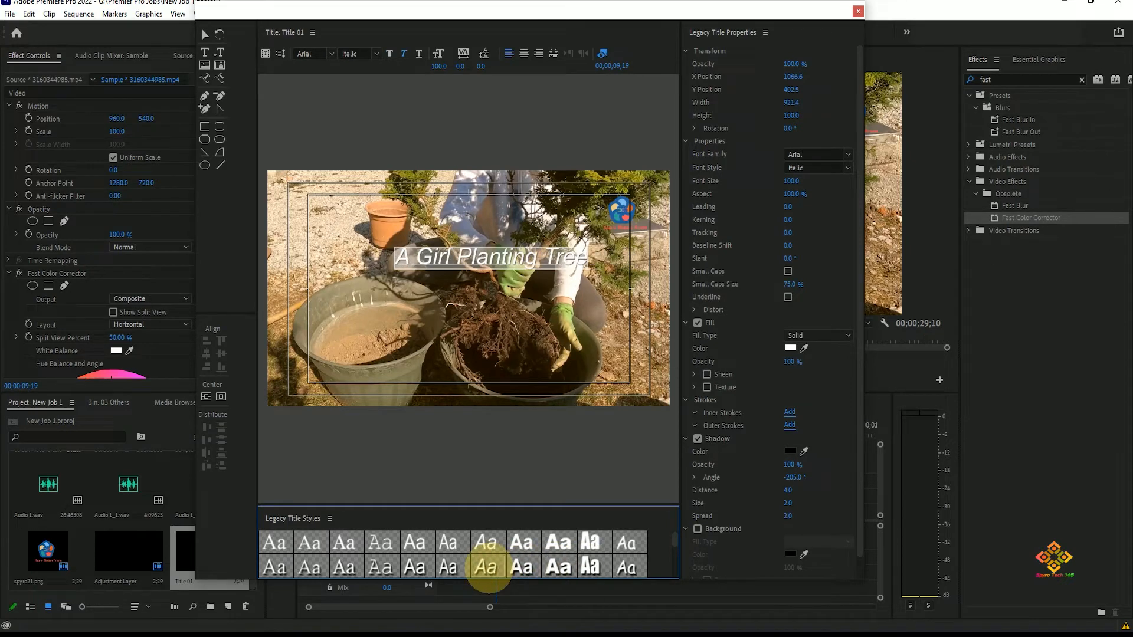
pyautogui.click(557, 566)
pyautogui.click(589, 543)
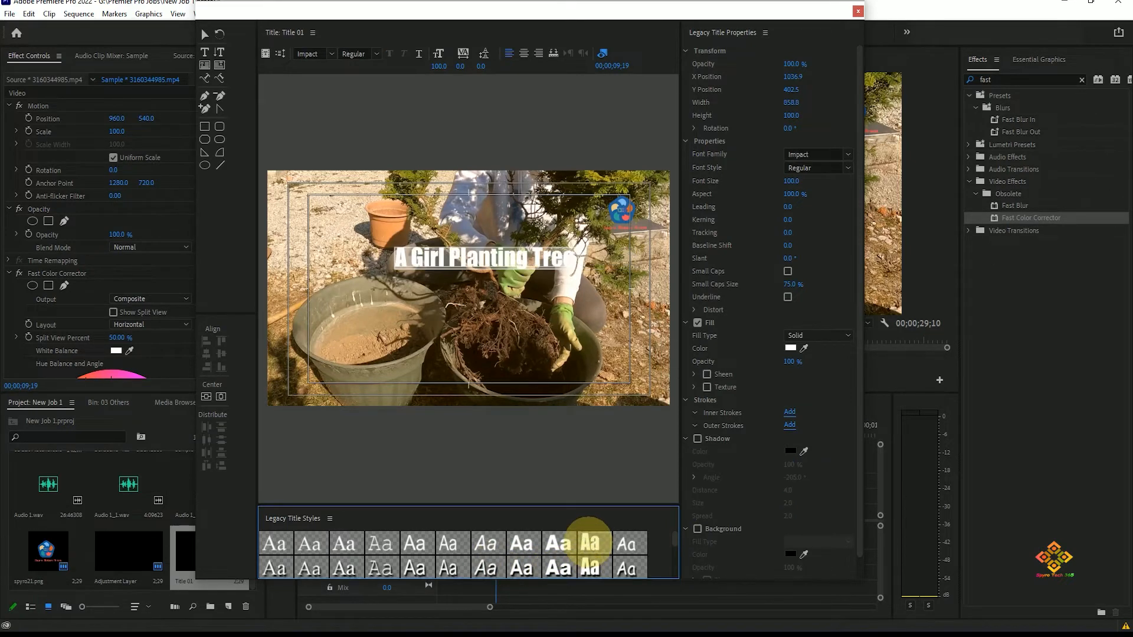
pyautogui.click(559, 568)
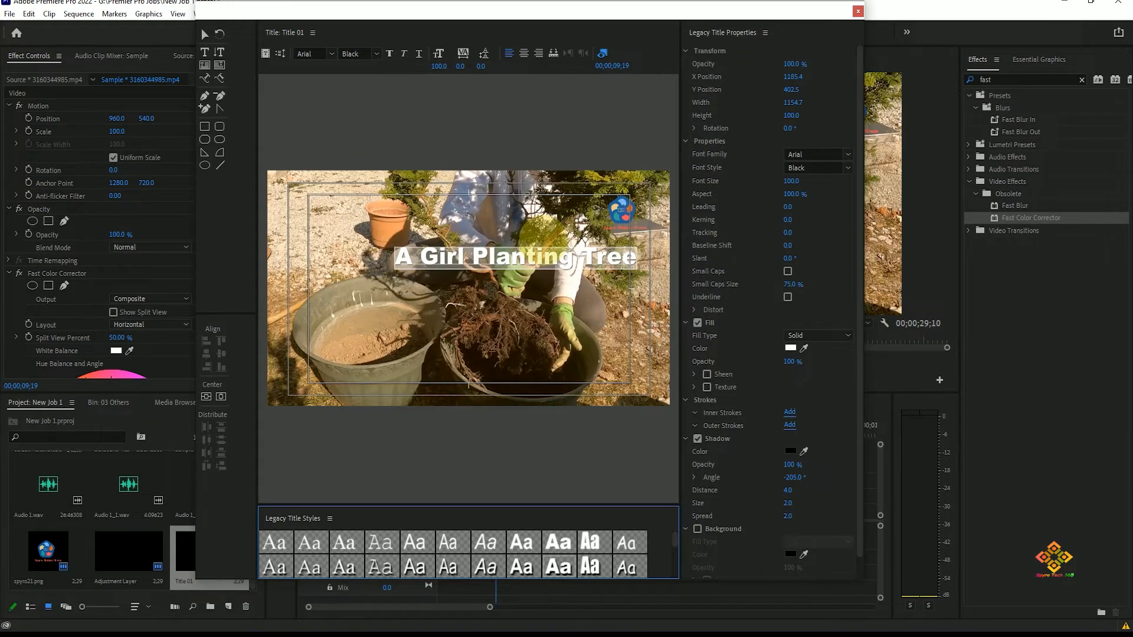
# Step: Adjust the text's aspect and undo the change
pyautogui.moveTo(791, 195); pyautogui.dragTo(834, 214)
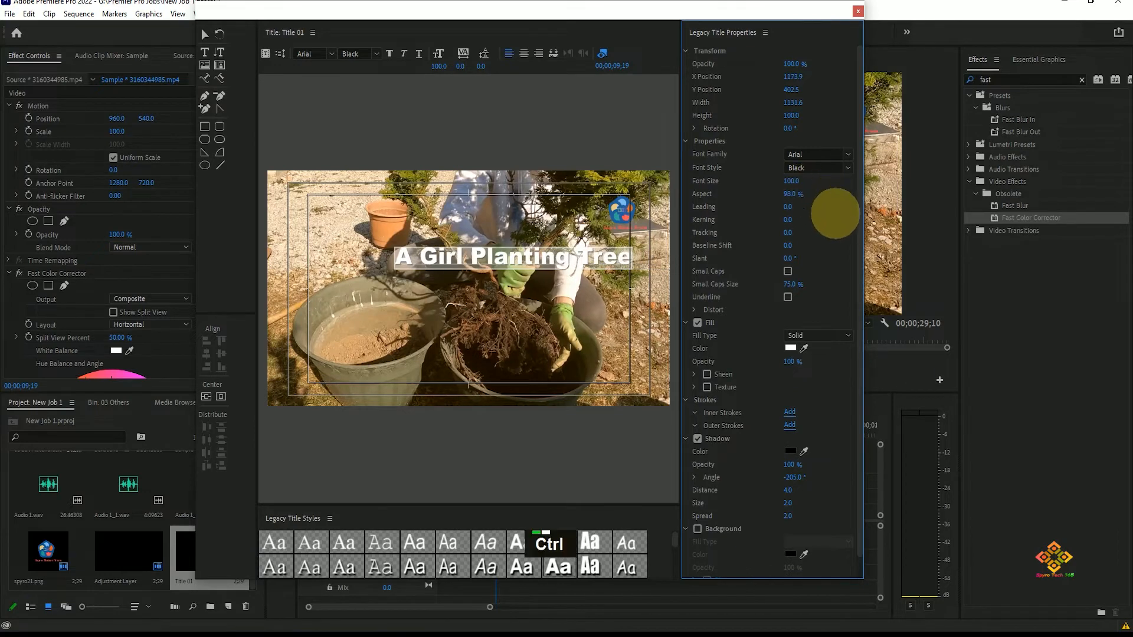
pyautogui.hotkey('ctrl', 'z')
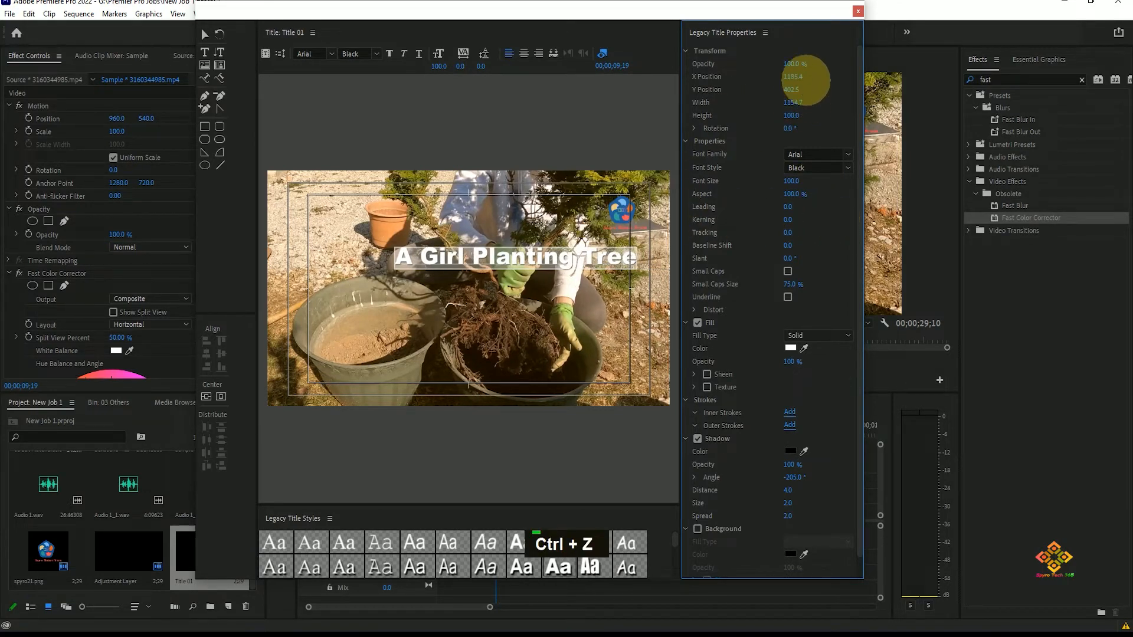
# Step: Reposition the title text to X position 979.4 and Y position 440.5
pyautogui.moveTo(796, 76); pyautogui.dragTo(663, 68)
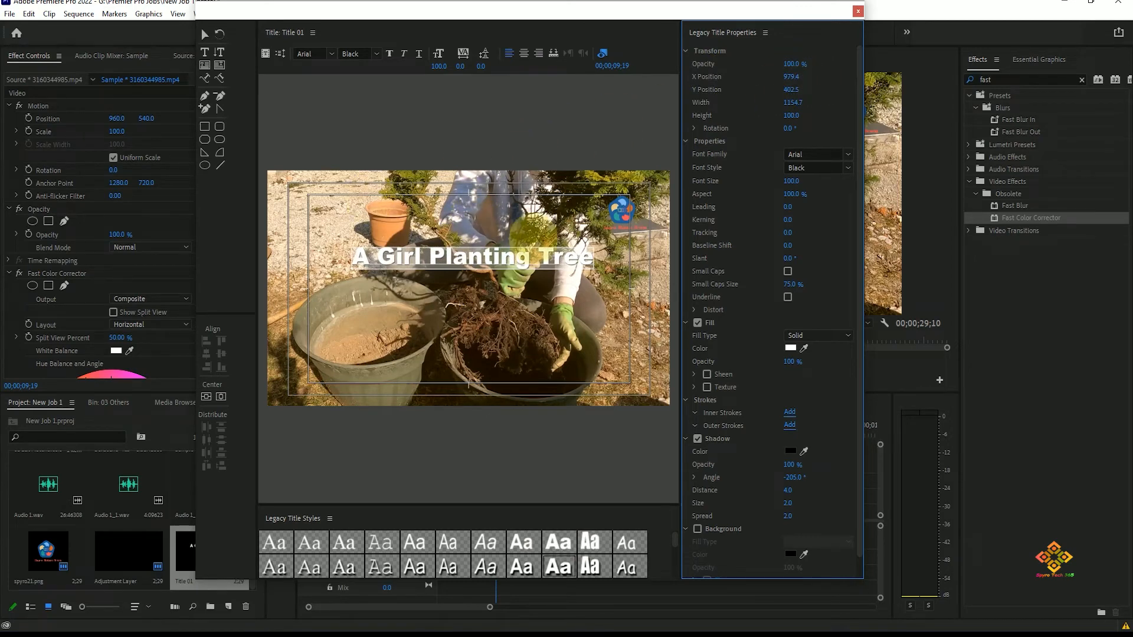
pyautogui.moveTo(795, 83); pyautogui.dragTo(832, 70)
# Step: Try rotating the text, then undo the rotation
pyautogui.moveTo(790, 128); pyautogui.dragTo(823, 177)
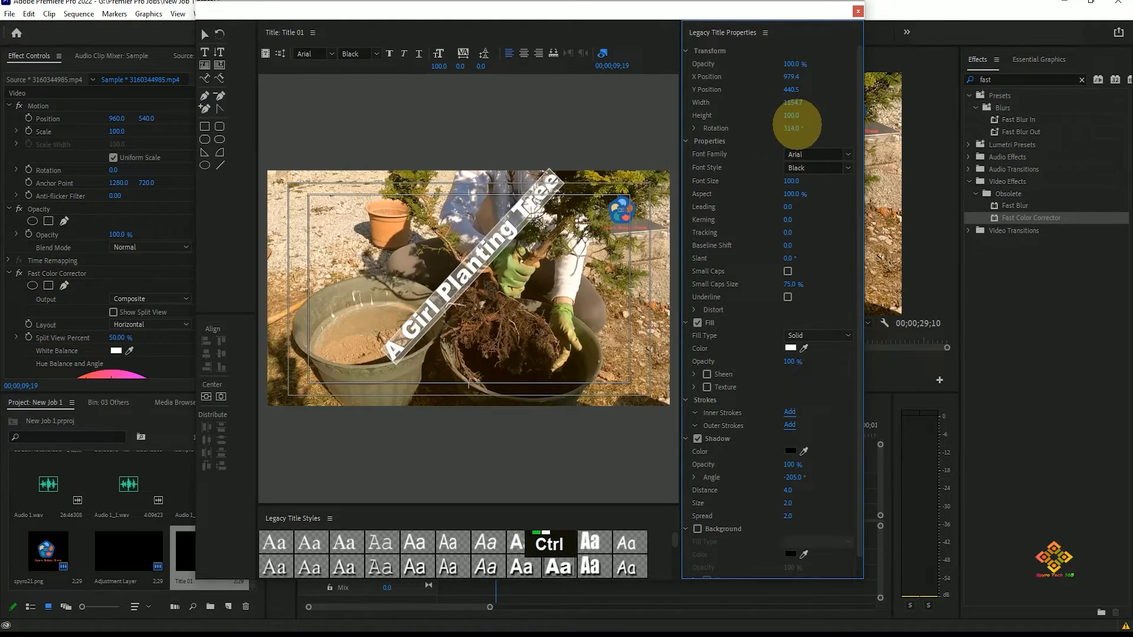
pyautogui.hotkey('ctrl', 'z')
pyautogui.hotkey('ctrl', 'z')
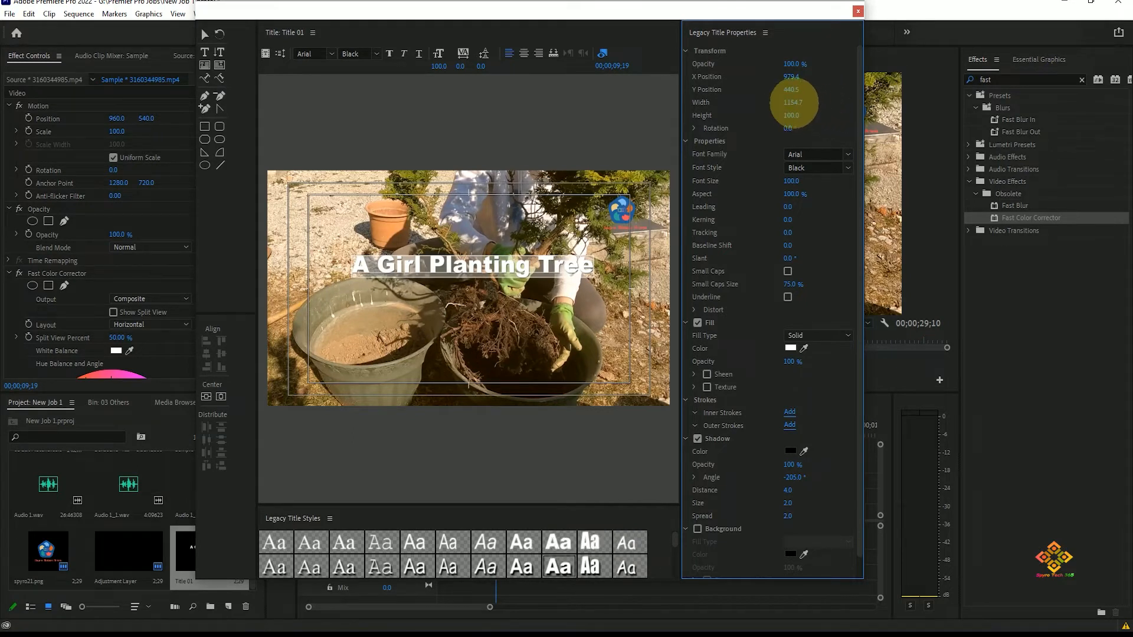
pyautogui.hotkey('ctrl', 'z')
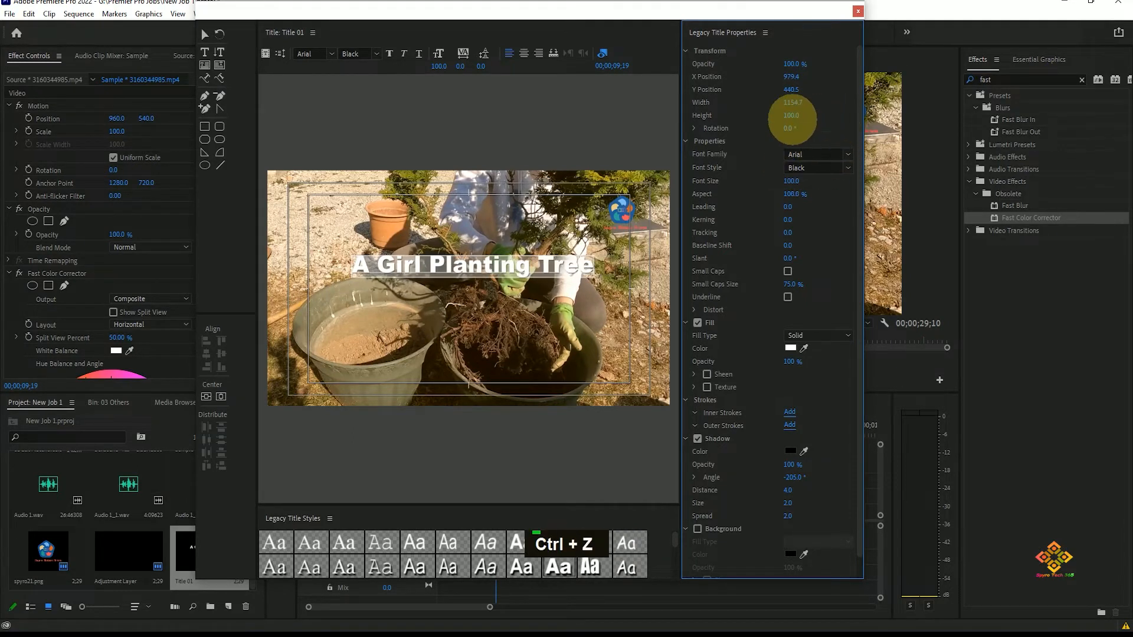
# Step: Increase the text height to 176
pyautogui.moveTo(795, 116); pyautogui.dragTo(855, 97)
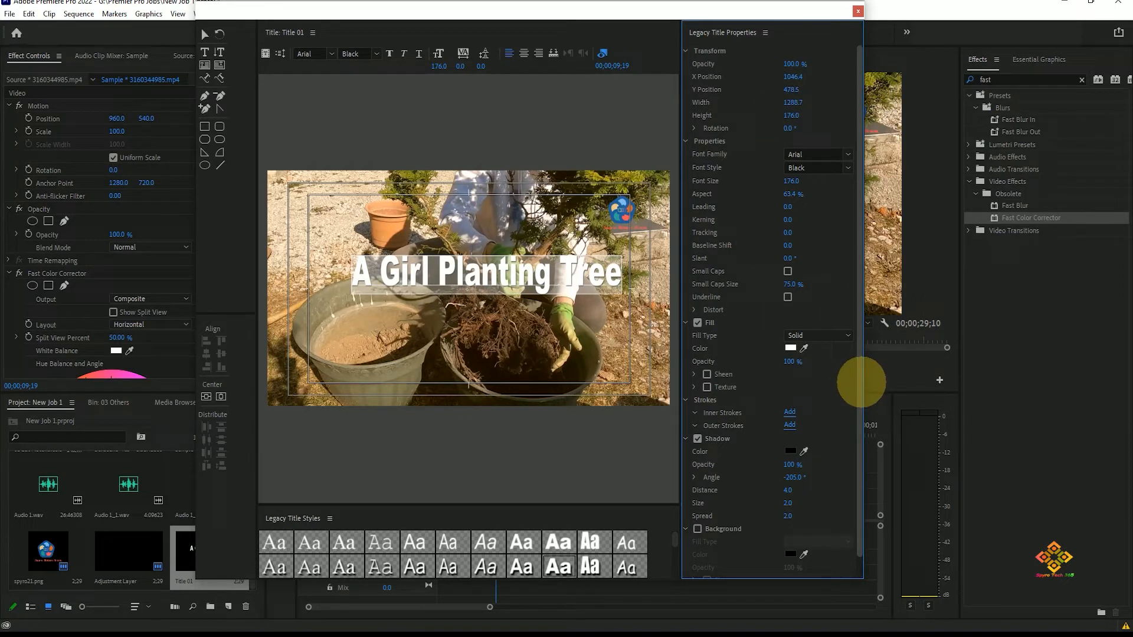
# Step: Try enabling a background behind the title text, then turn it off again
pyautogui.scroll(-2, 834, 407)
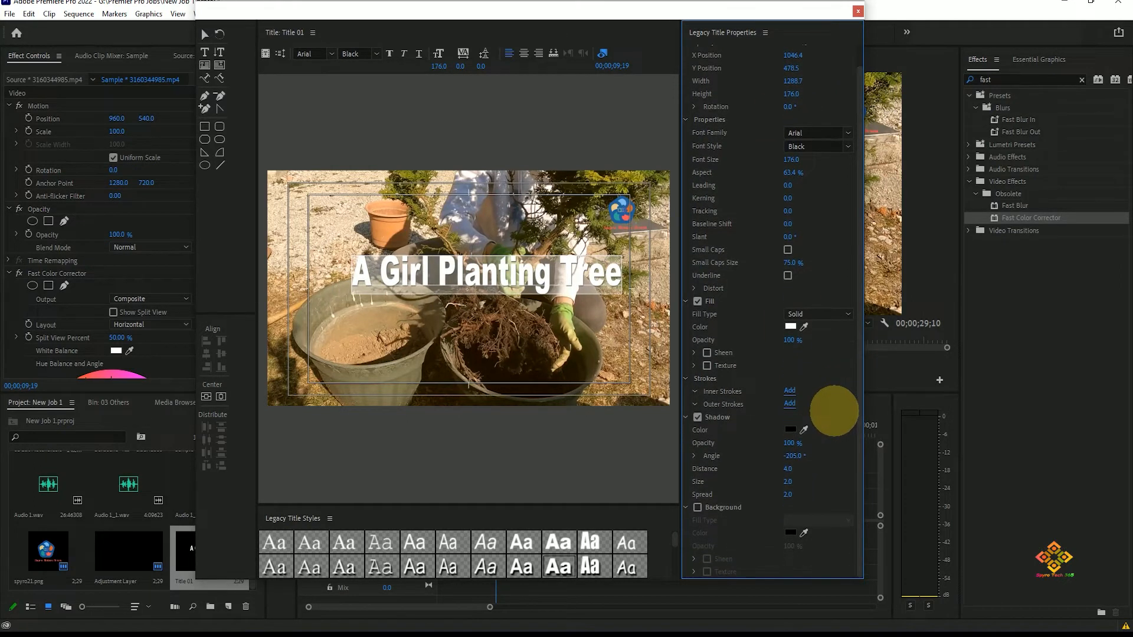
pyautogui.click(697, 507)
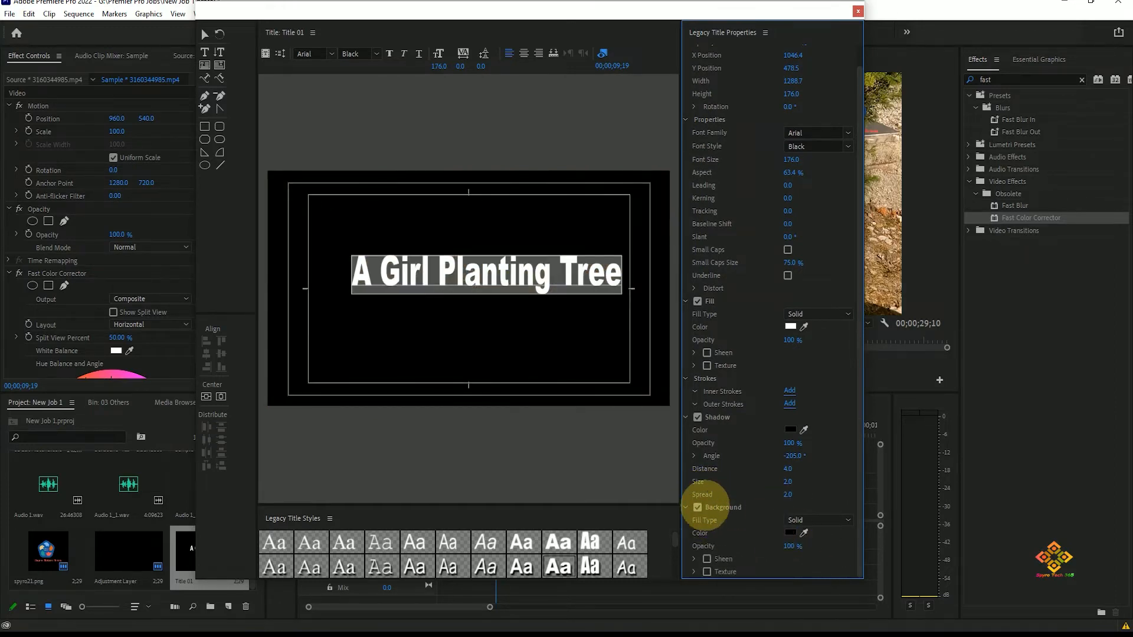
pyautogui.click(697, 507)
# Step: Draw a rectangle above the title text, then undo it
pyautogui.moveTo(337, 232); pyautogui.dragTo(626, 254)
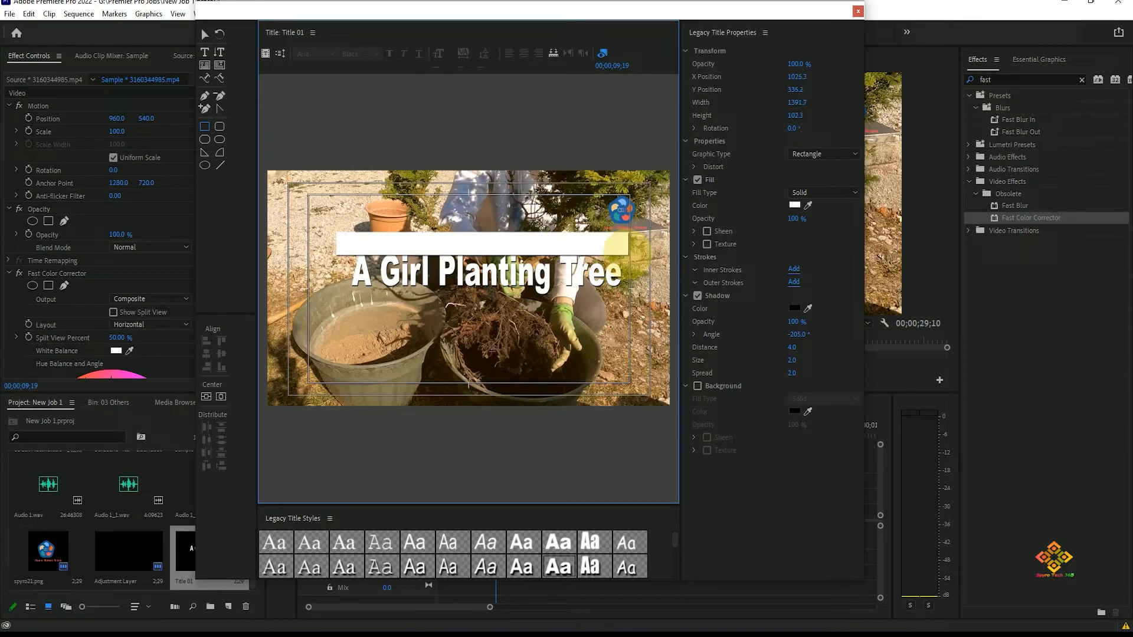
pyautogui.hotkey('ctrl', 'z')
pyautogui.hotkey('ctrl', 'z')
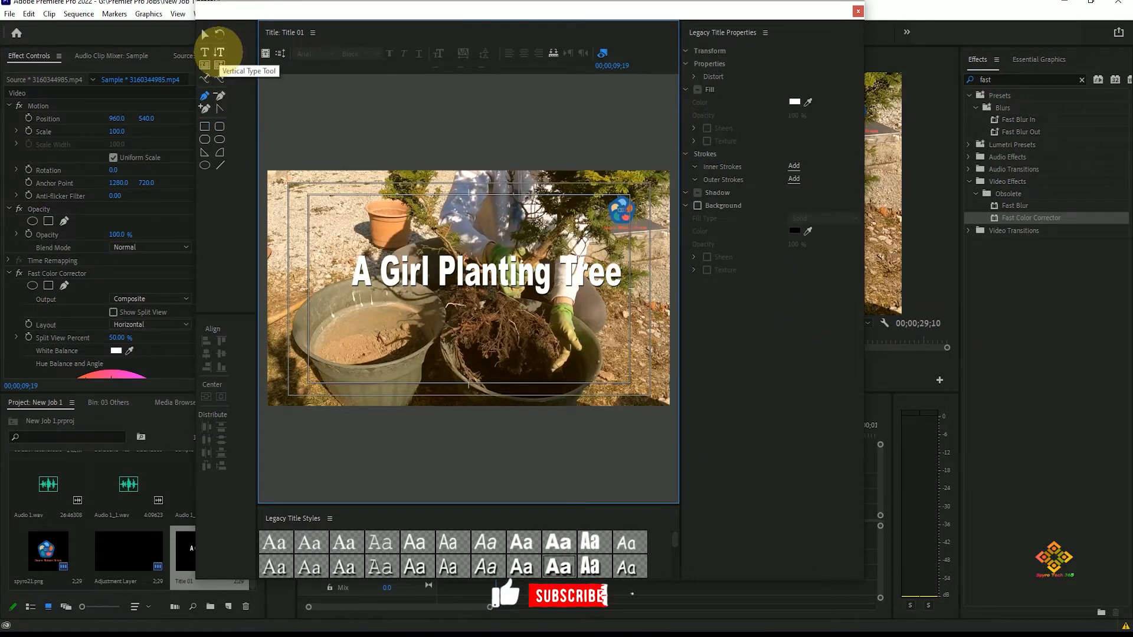
# Step: Try adding vertical text with the Vertical Type Tool, then undo it
pyautogui.click(218, 52)
pyautogui.click(333, 204)
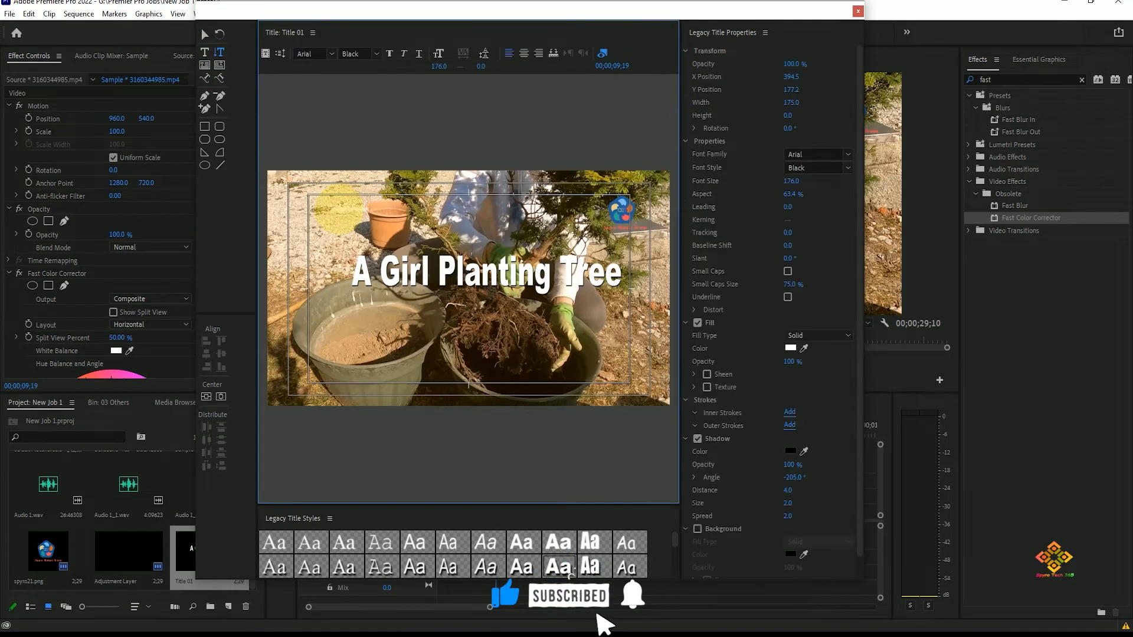
pyautogui.write('a')
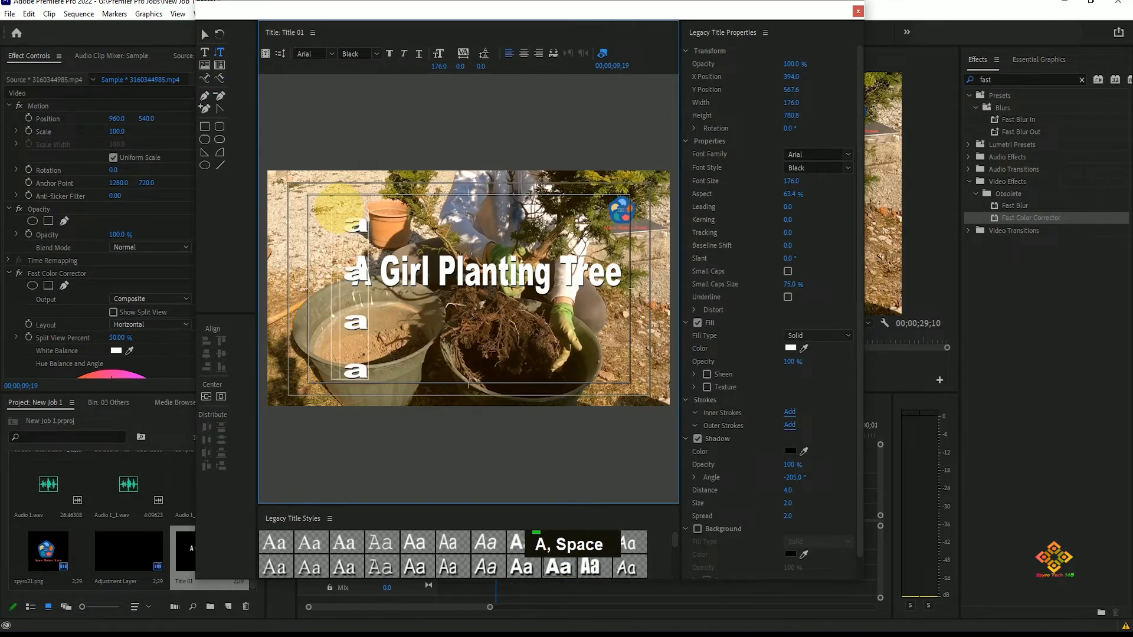
pyautogui.hotkey('ctrl', 'z')
# Step: Enlarge the Legacy Title Styles panel, select the title, and try several styles, ending on a white style from the third row
pyautogui.moveTo(863, 580); pyautogui.dragTo(834, 482)
pyautogui.moveTo(655, 454); pyautogui.dragTo(654, 444)
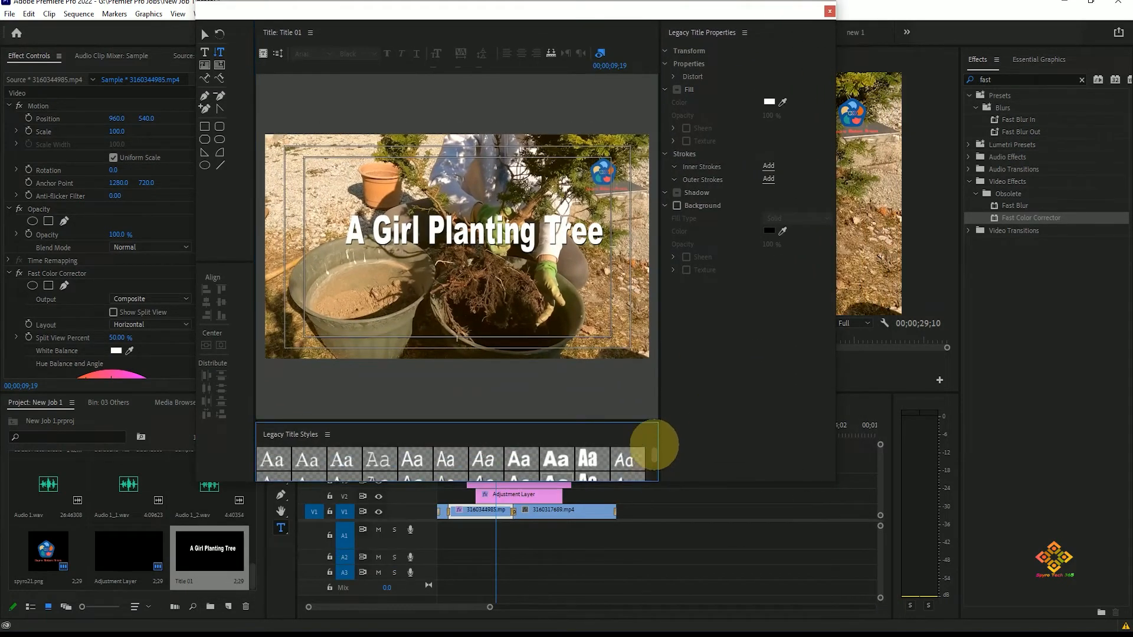
pyautogui.moveTo(467, 423); pyautogui.dragTo(503, 254)
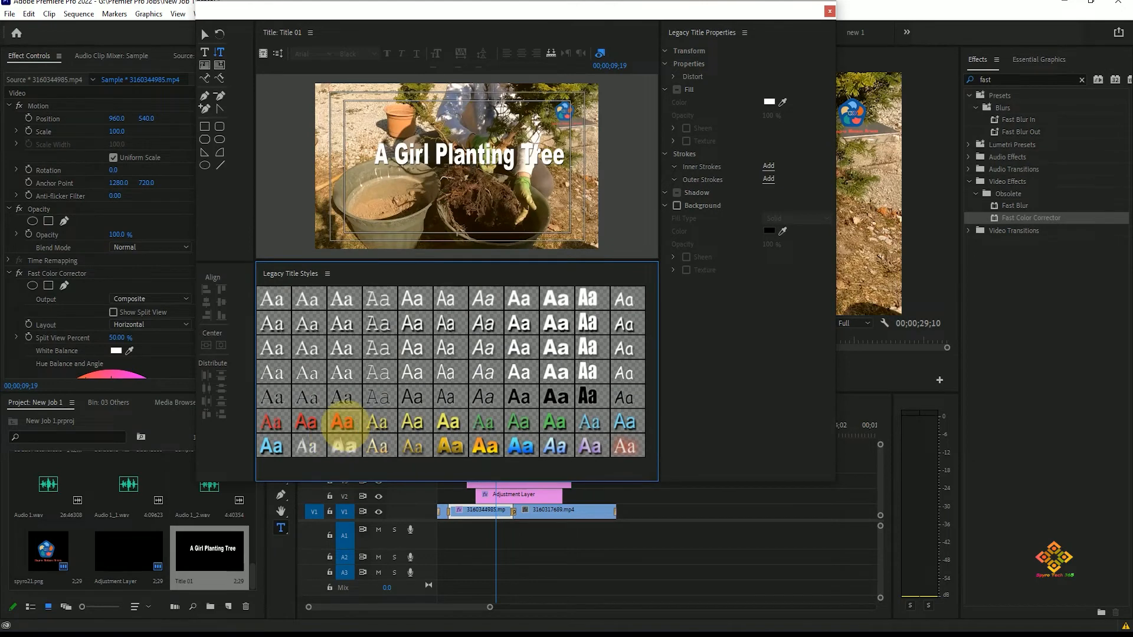
pyautogui.click(402, 161)
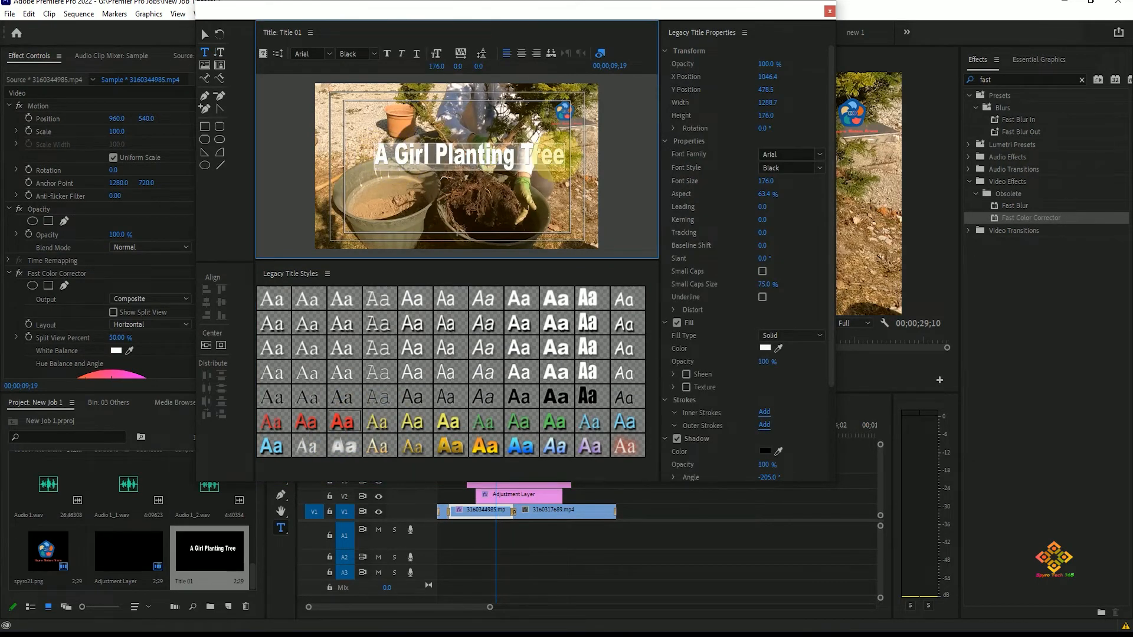
pyautogui.click(484, 422)
pyautogui.click(486, 451)
pyautogui.click(519, 450)
pyautogui.click(586, 447)
pyautogui.click(519, 423)
pyautogui.click(518, 451)
pyautogui.click(556, 347)
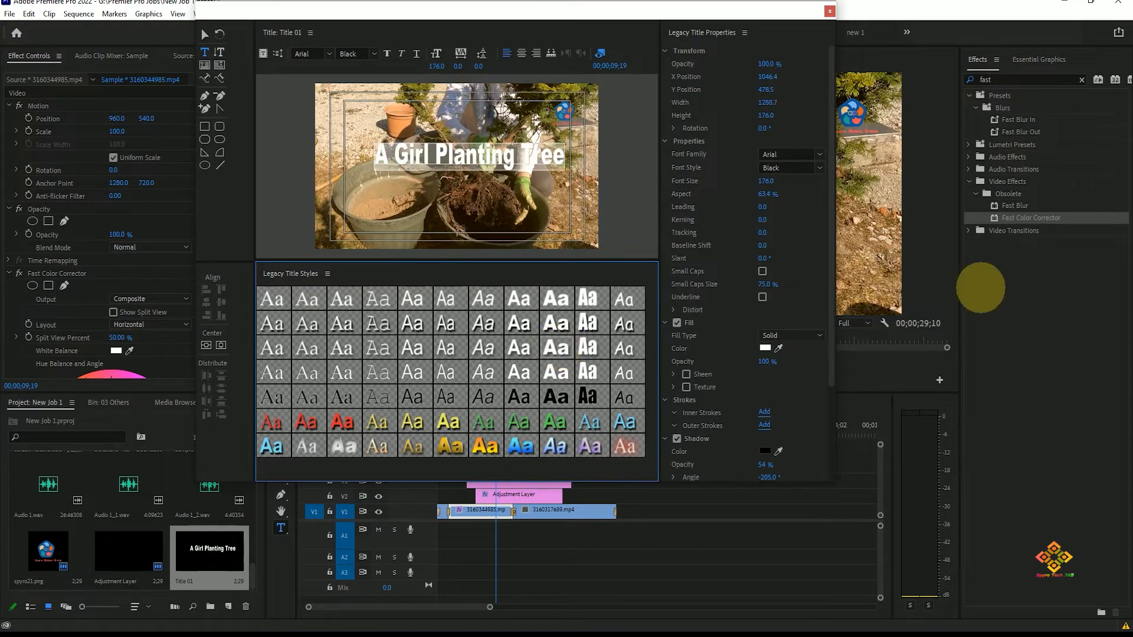
# Step: Try a different font family for the title, then undo the change
pyautogui.scroll(-2, 830, 382)
pyautogui.scroll(2, 817, 295)
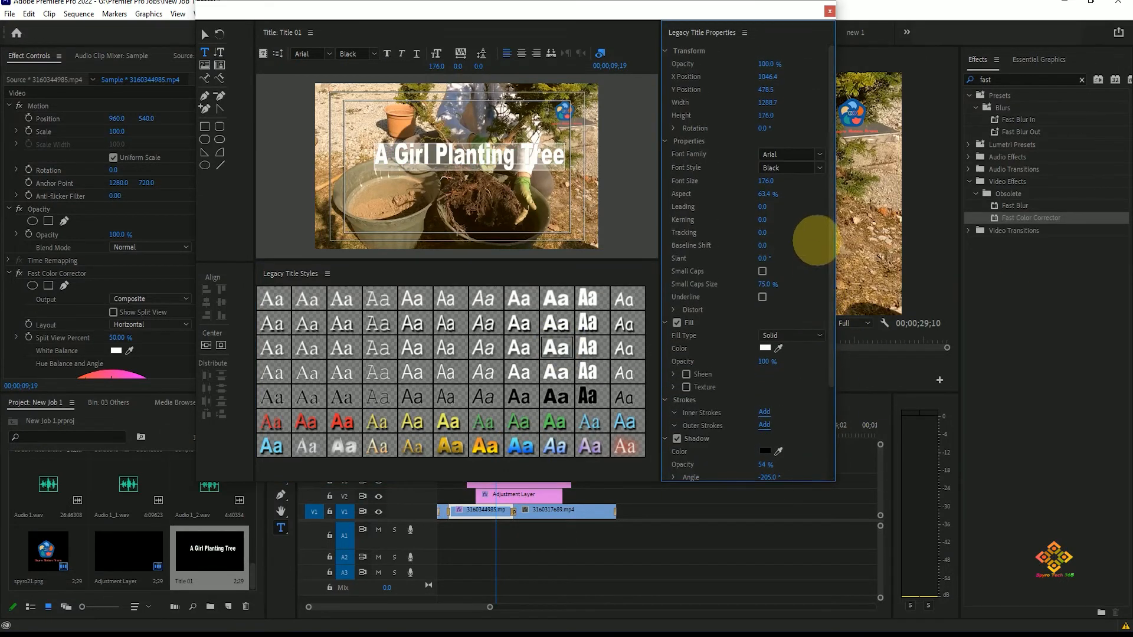
pyautogui.click(814, 154)
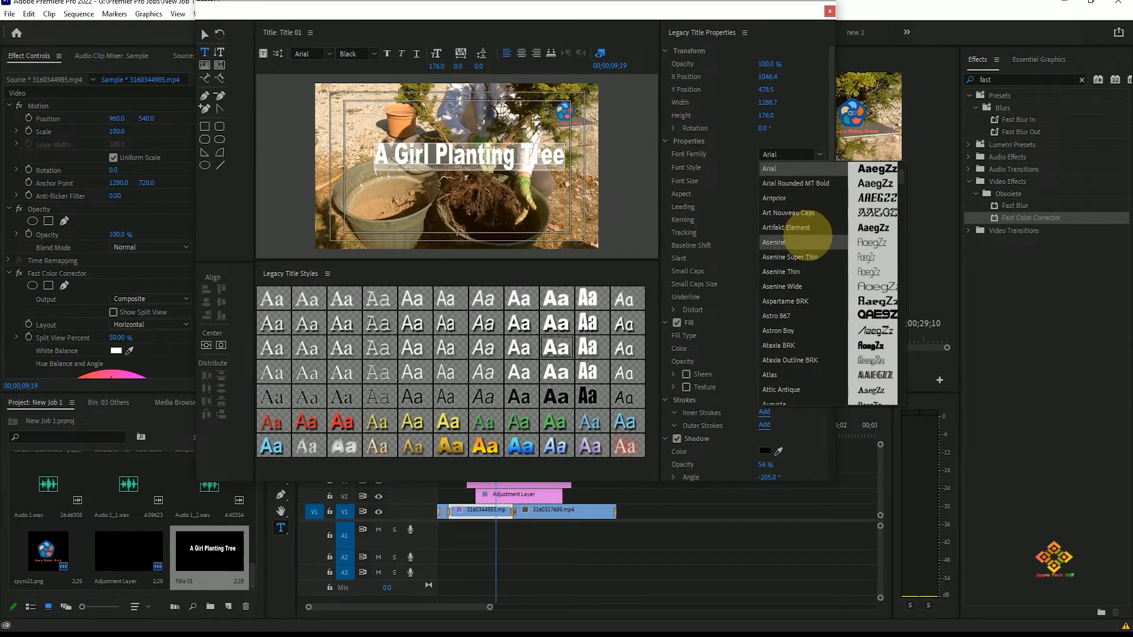
pyautogui.scroll(-5, 811, 354)
pyautogui.click(825, 86)
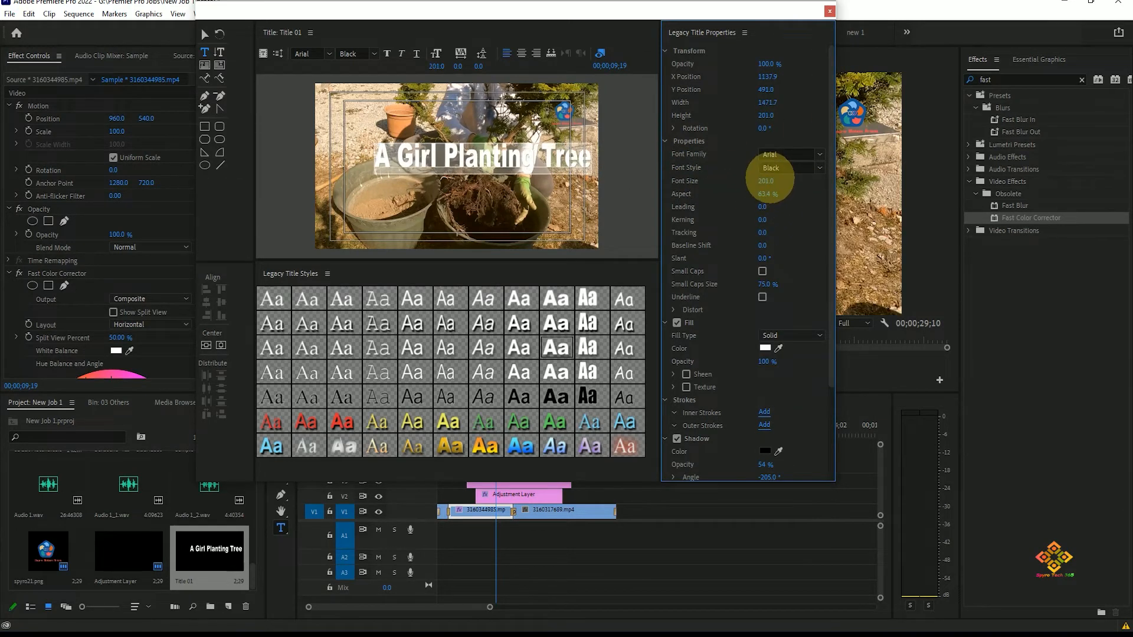
pyautogui.hotkey('ctrl', 'z')
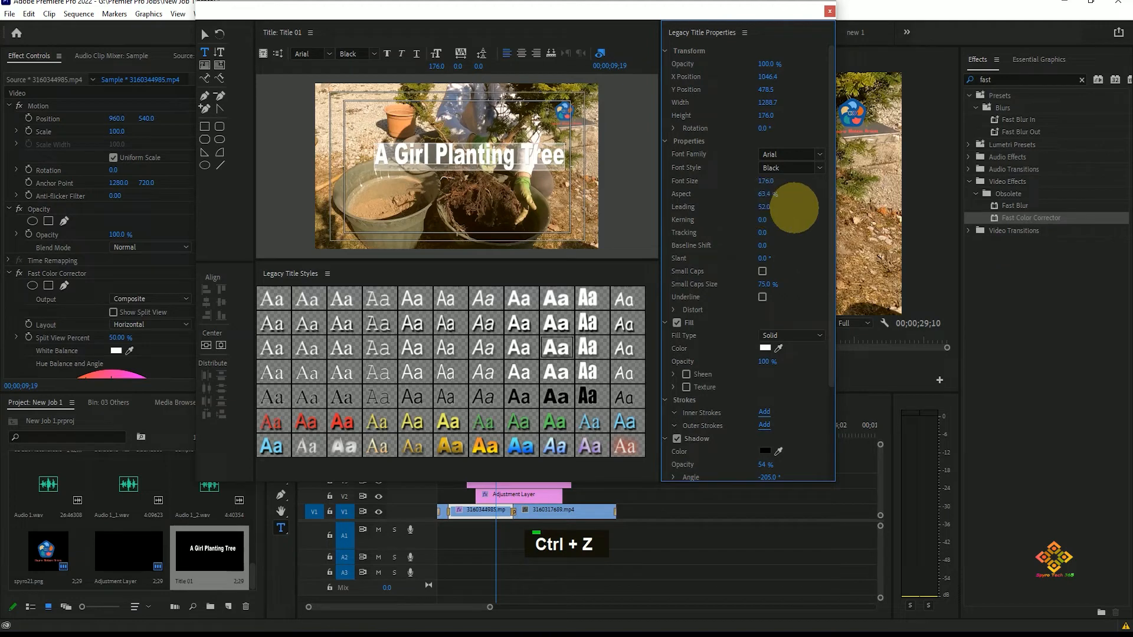
pyautogui.hotkey('ctrl', 'z')
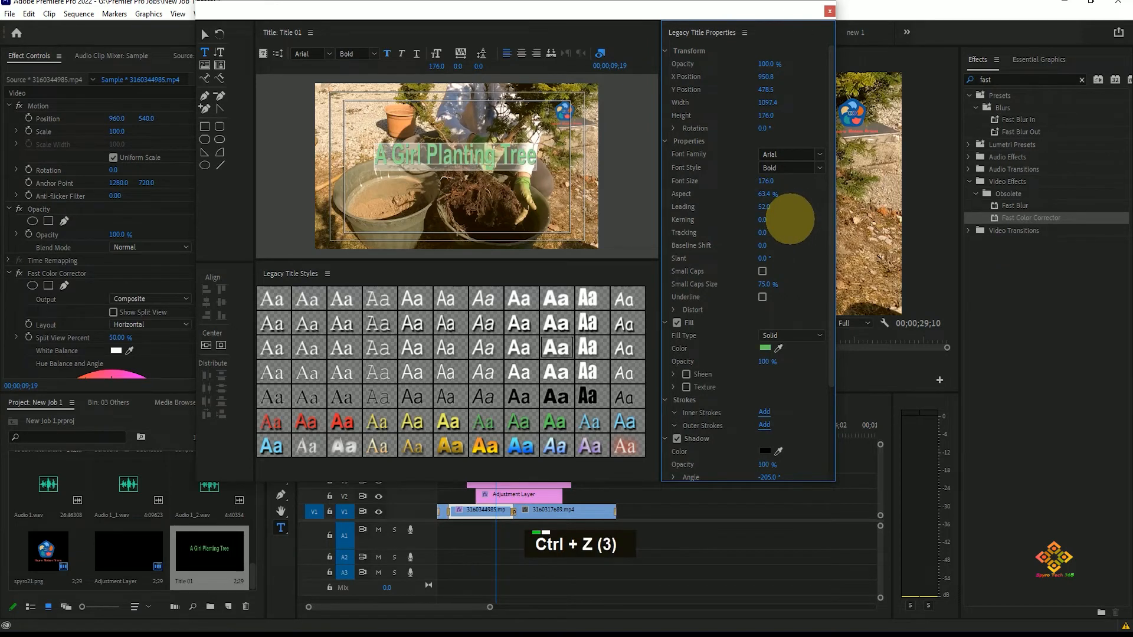
pyautogui.hotkey('ctrl', 'shift', 'z')
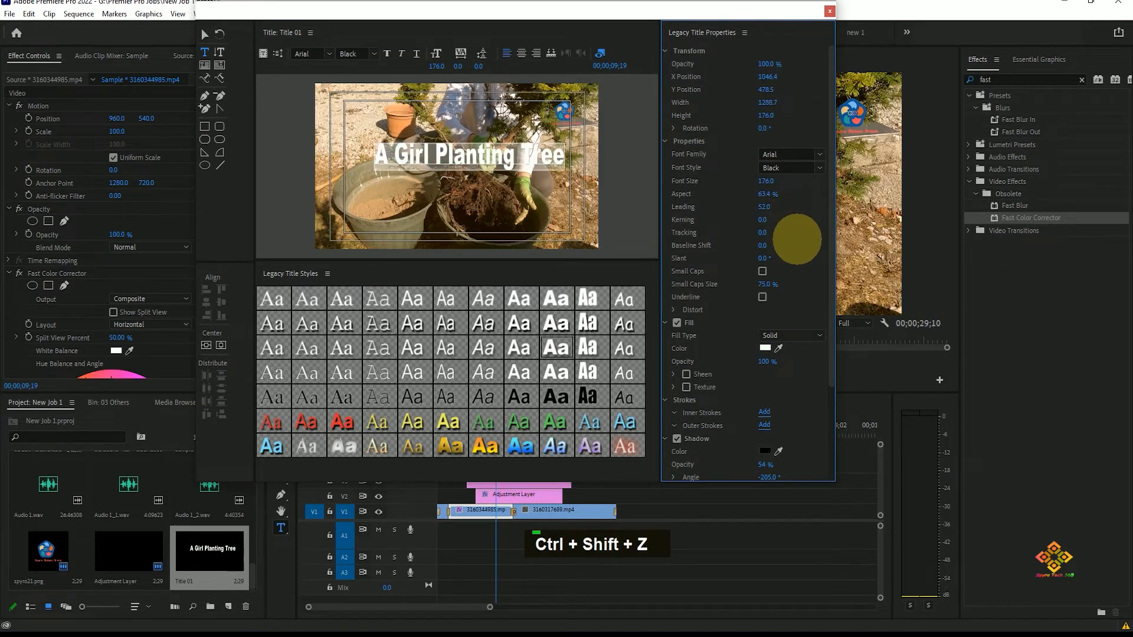
# Step: Try adjusting the text slant, then undo the adjustment
pyautogui.scroll(-2, 793, 248)
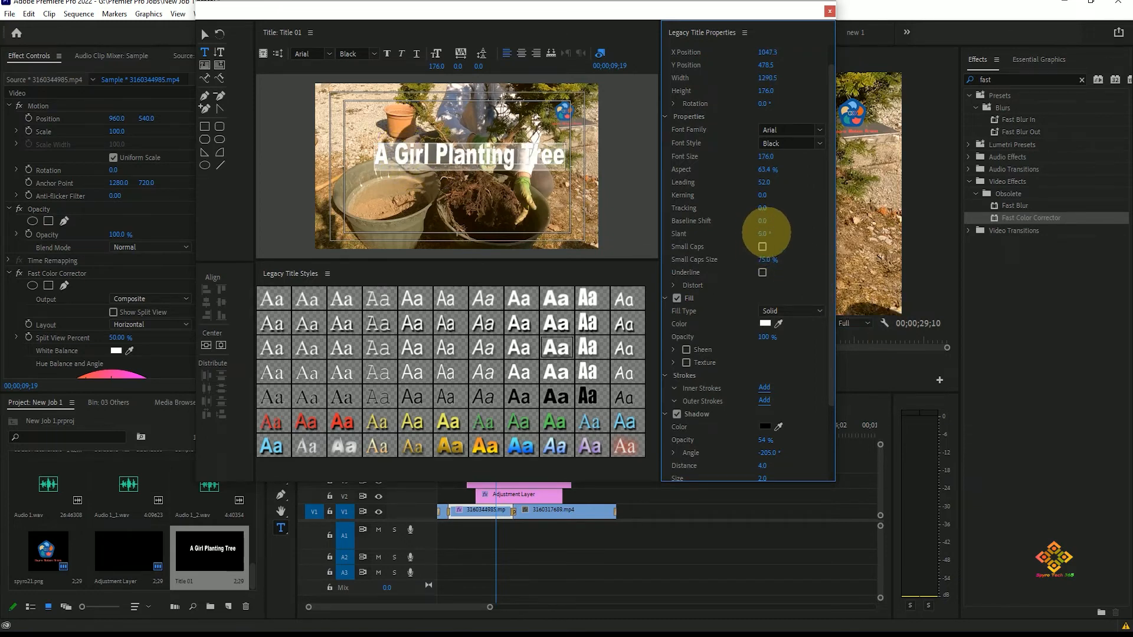
pyautogui.moveTo(765, 233); pyautogui.dragTo(769, 229)
pyautogui.hotkey('ctrl', 'z')
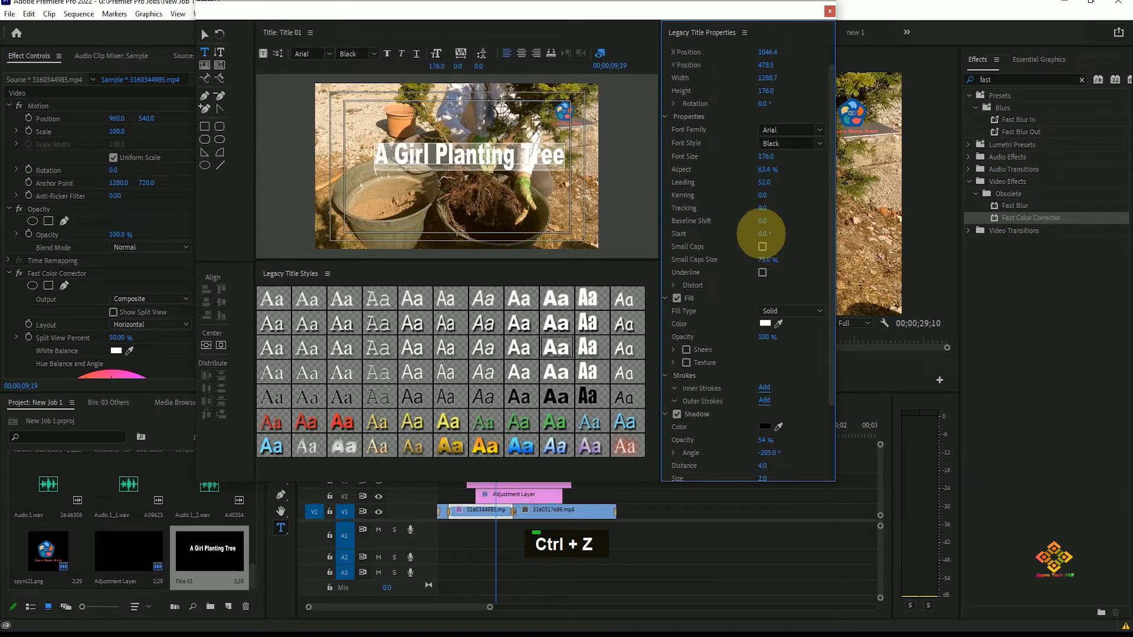
pyautogui.hotkey('ctrl', 'z')
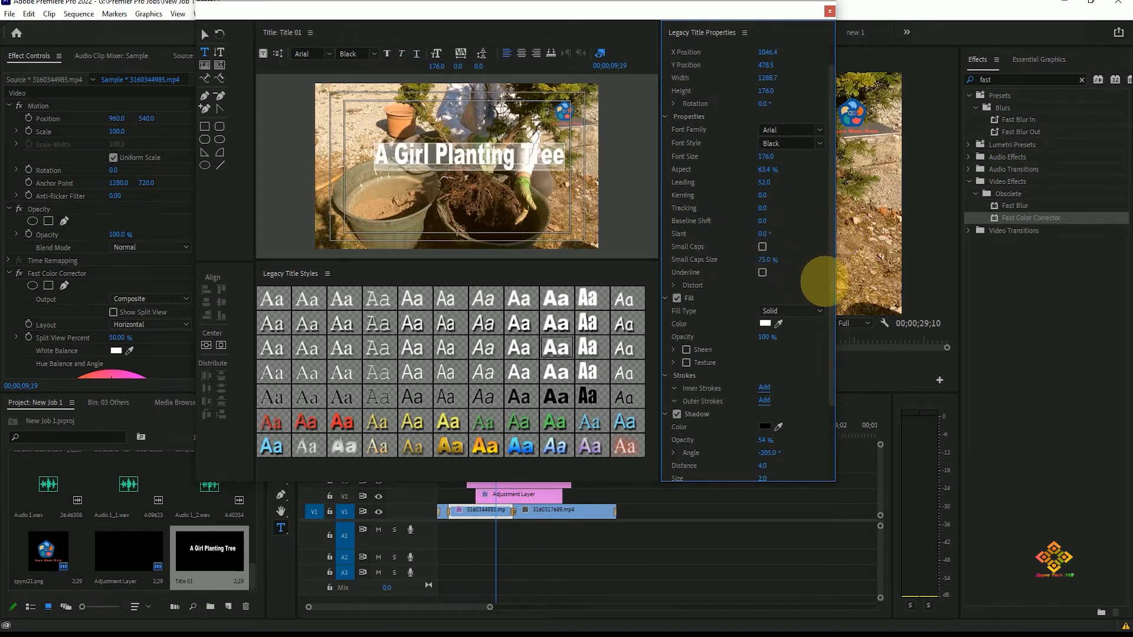
# Step: Try a red fill for the title text, then undo it
pyautogui.scroll(-3, 826, 303)
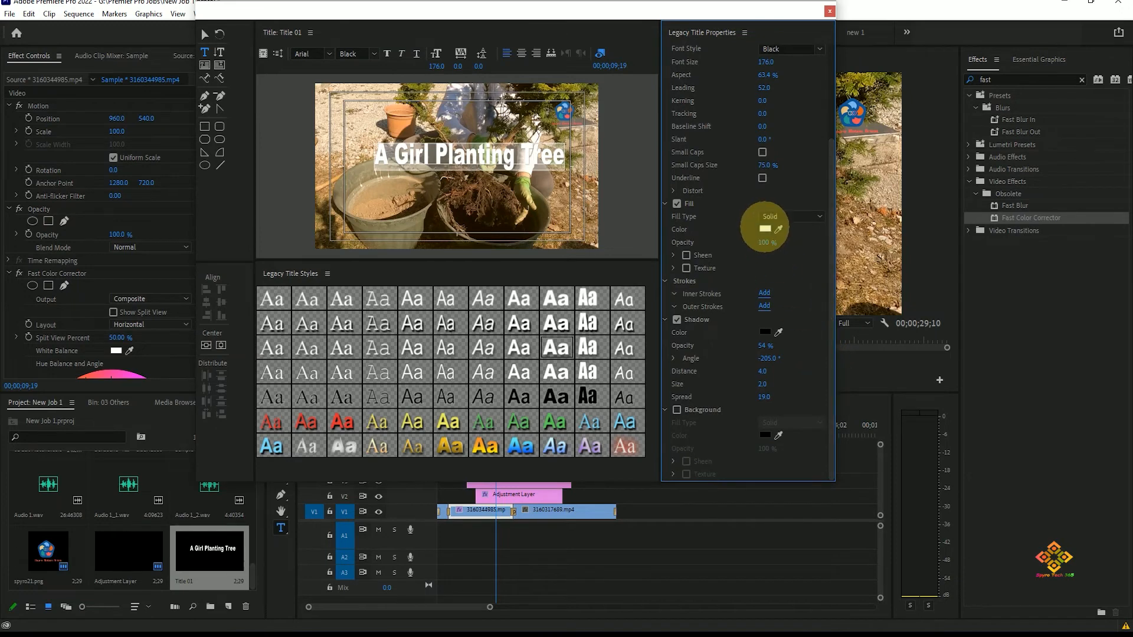
pyautogui.click(765, 229)
pyautogui.click(570, 350)
pyautogui.click(686, 233)
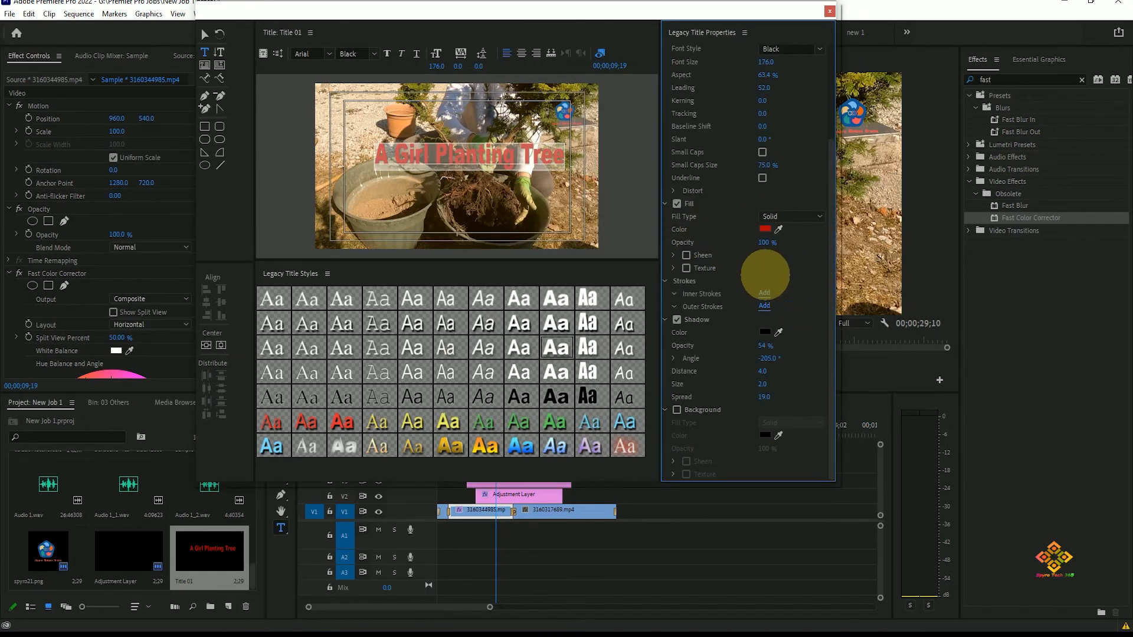
pyautogui.hotkey('ctrl', 'z')
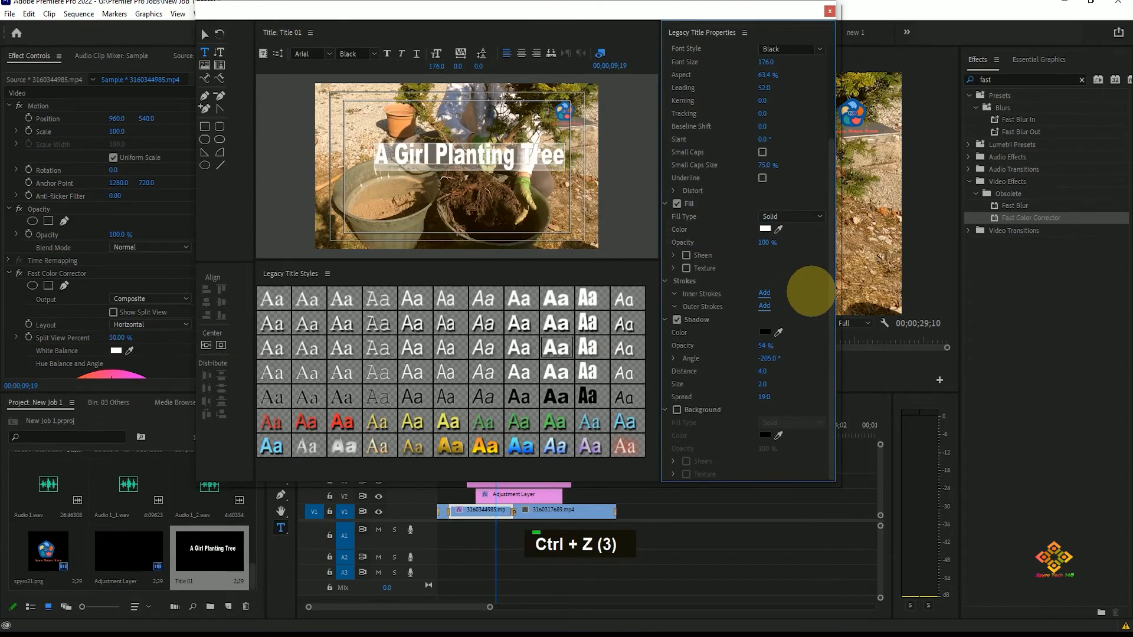
# Step: Close the legacy title editor window
pyautogui.click(311, 33)
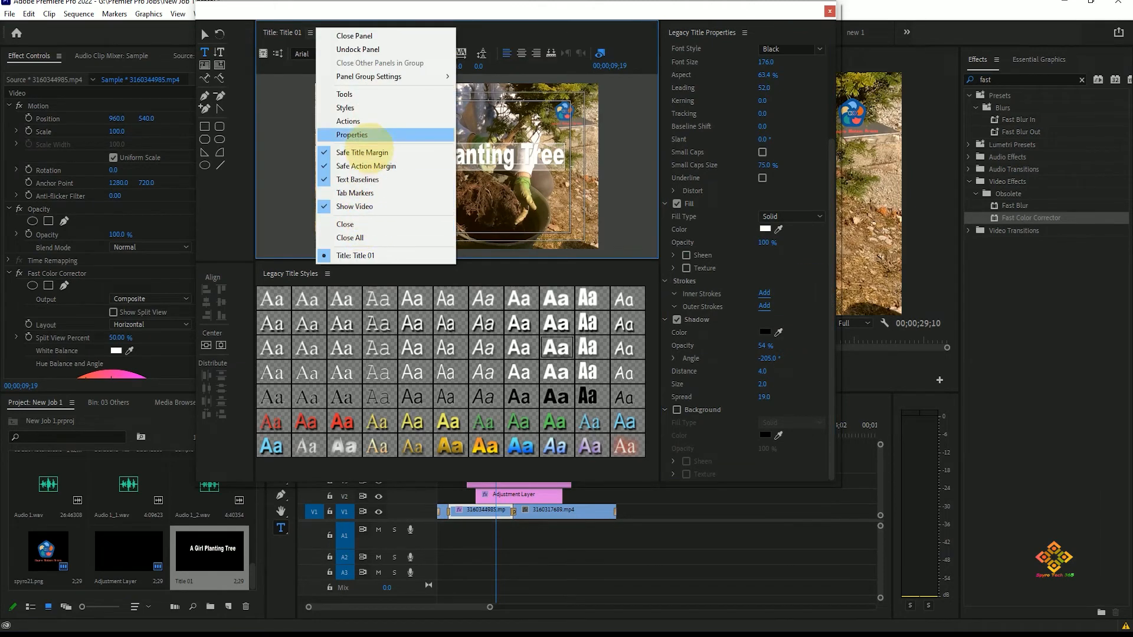
pyautogui.click(829, 11)
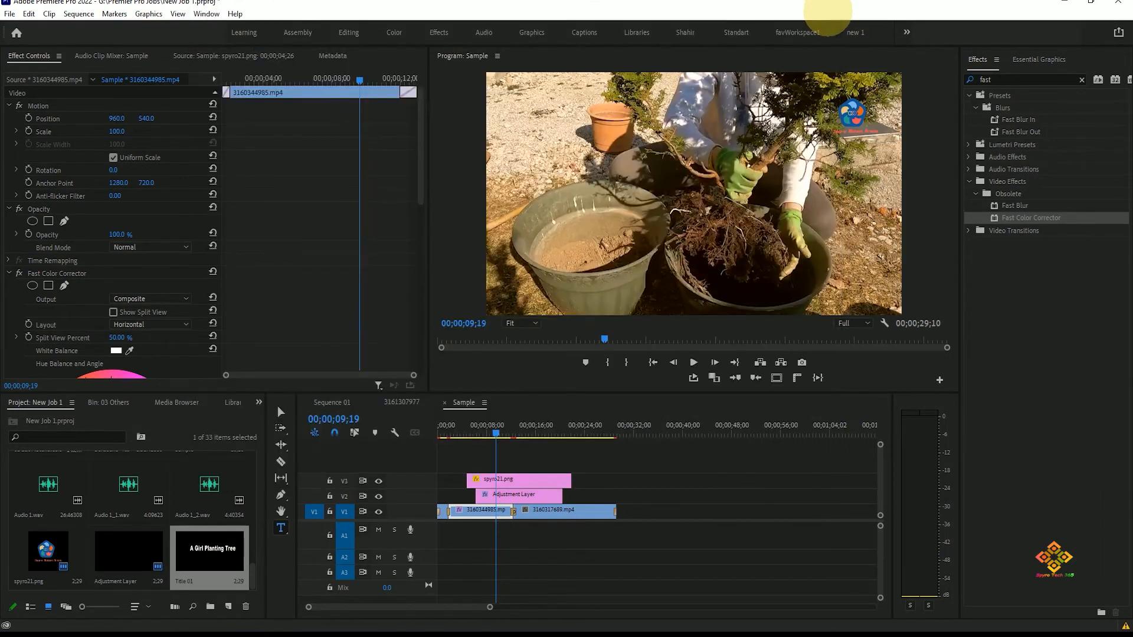
# Step: Place Title 01 from the project bin onto a new track above the existing clips at the playhead
pyautogui.moveTo(498, 435)
pyautogui.mouseDown()
pyautogui.moveTo(463, 432)
pyautogui.moveTo(497, 434)
pyautogui.mouseUp()
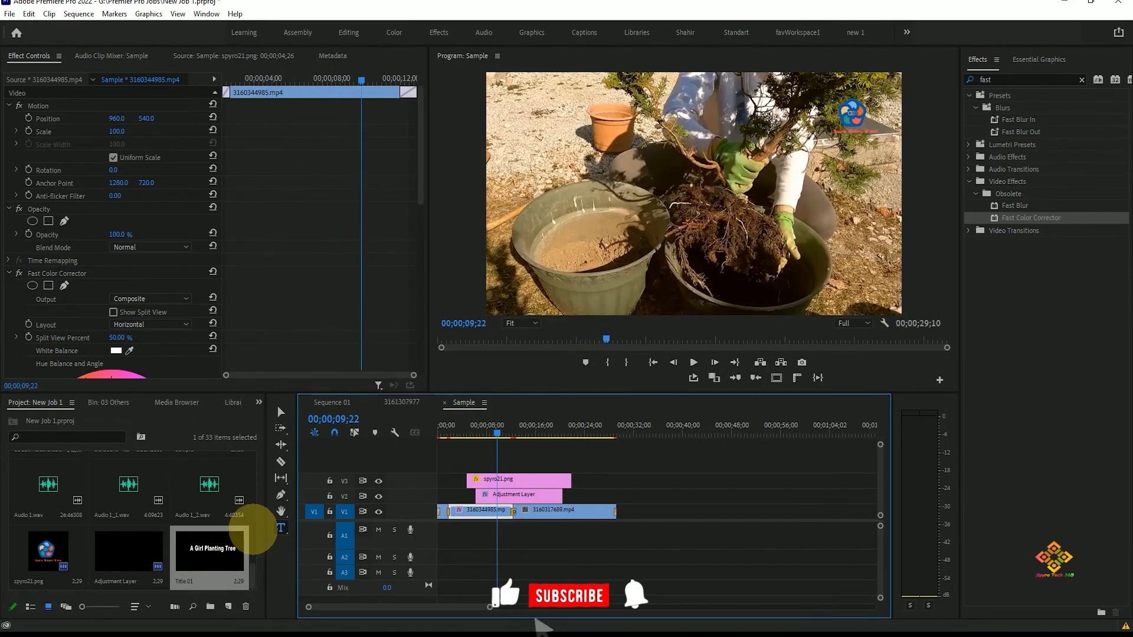
pyautogui.click(247, 574)
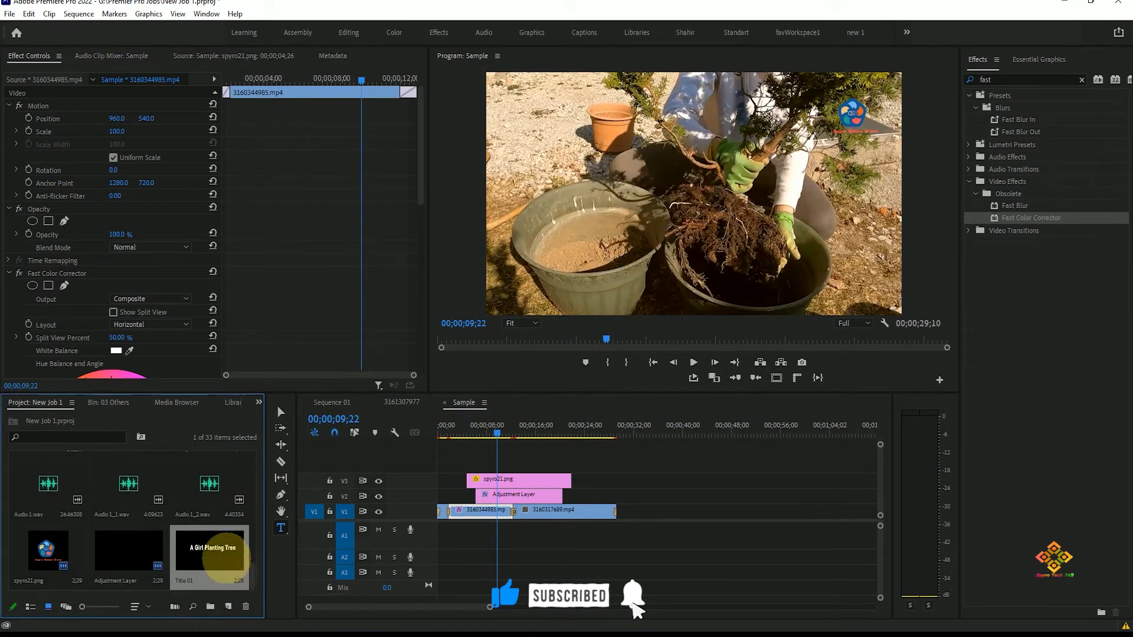
pyautogui.moveTo(214, 557); pyautogui.dragTo(500, 465)
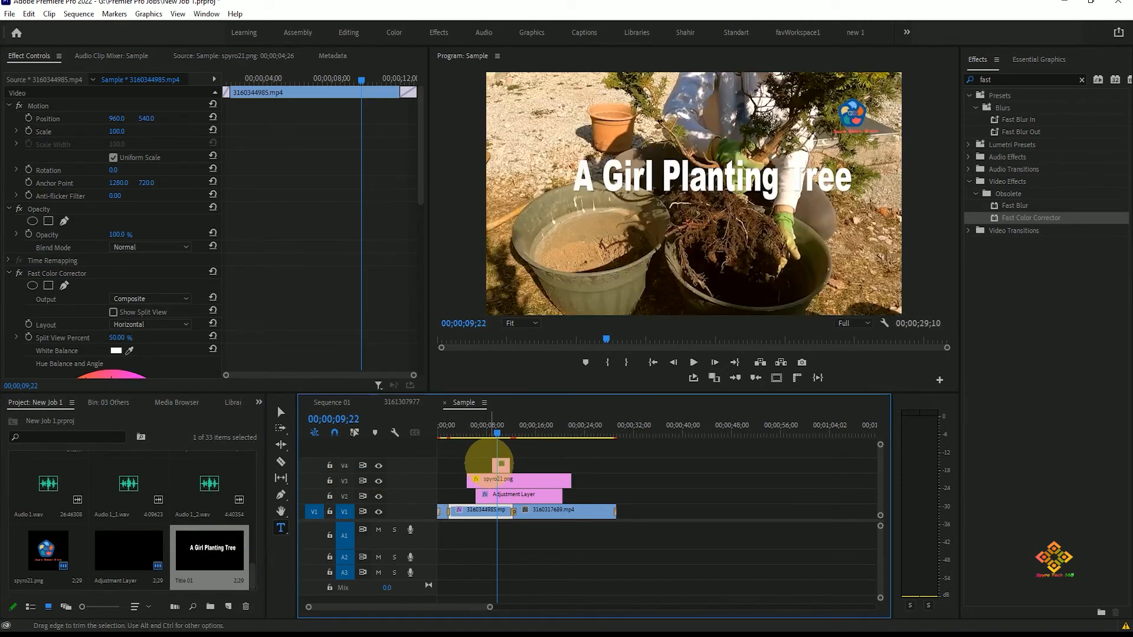
# Step: Stretch the title clip to run from the sequence start to the end of the video clips
pyautogui.moveTo(497, 425); pyautogui.dragTo(613, 463)
pyautogui.moveTo(490, 463); pyautogui.dragTo(440, 435)
# Step: Play the sequence from the start to preview the title over the video
pyautogui.click(478, 433)
pyautogui.press('space')
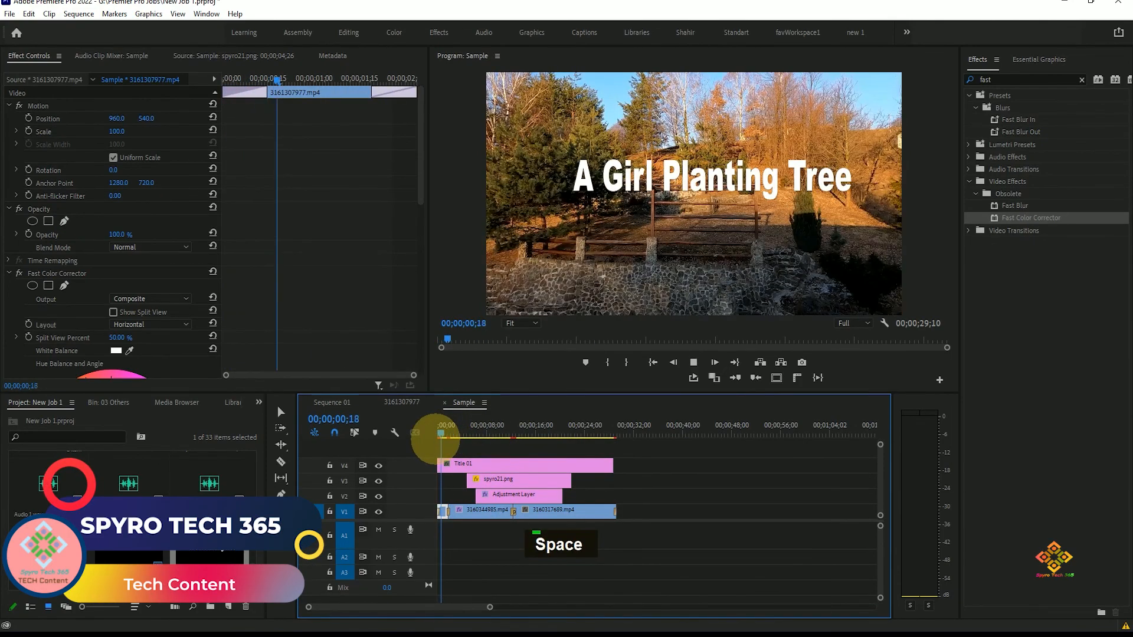
pyautogui.press('space')
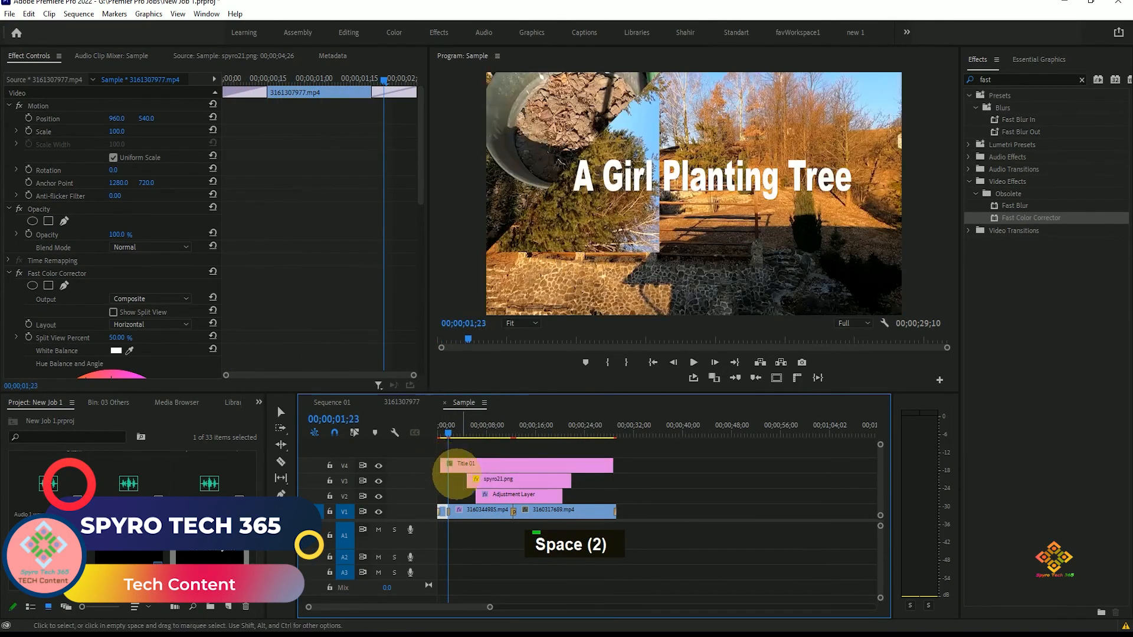
pyautogui.click(442, 434)
pyautogui.press('space')
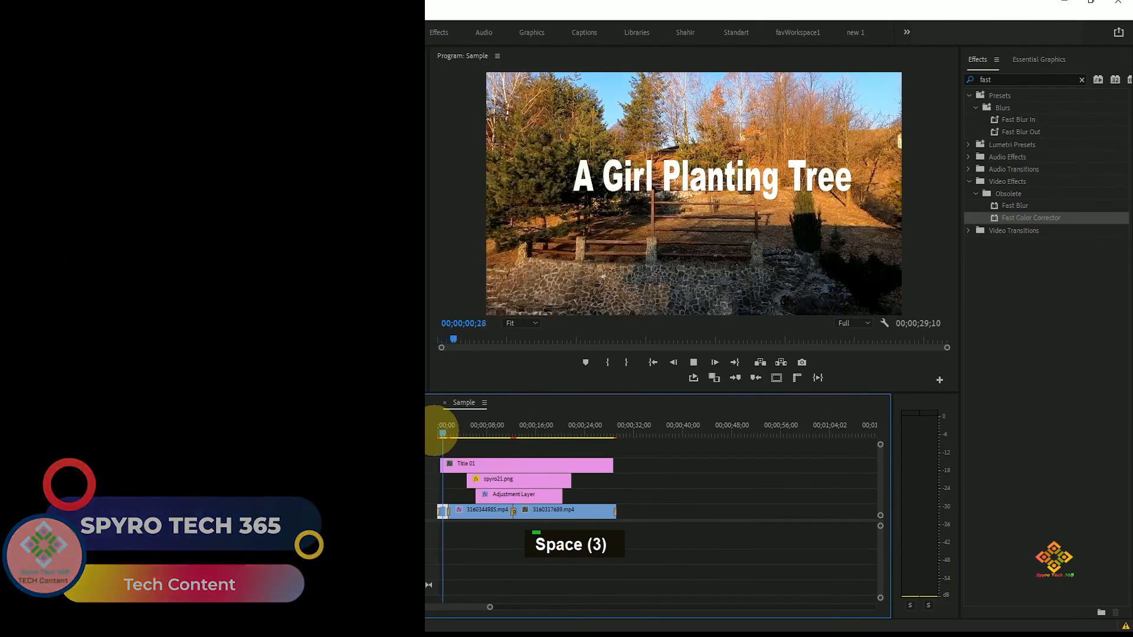